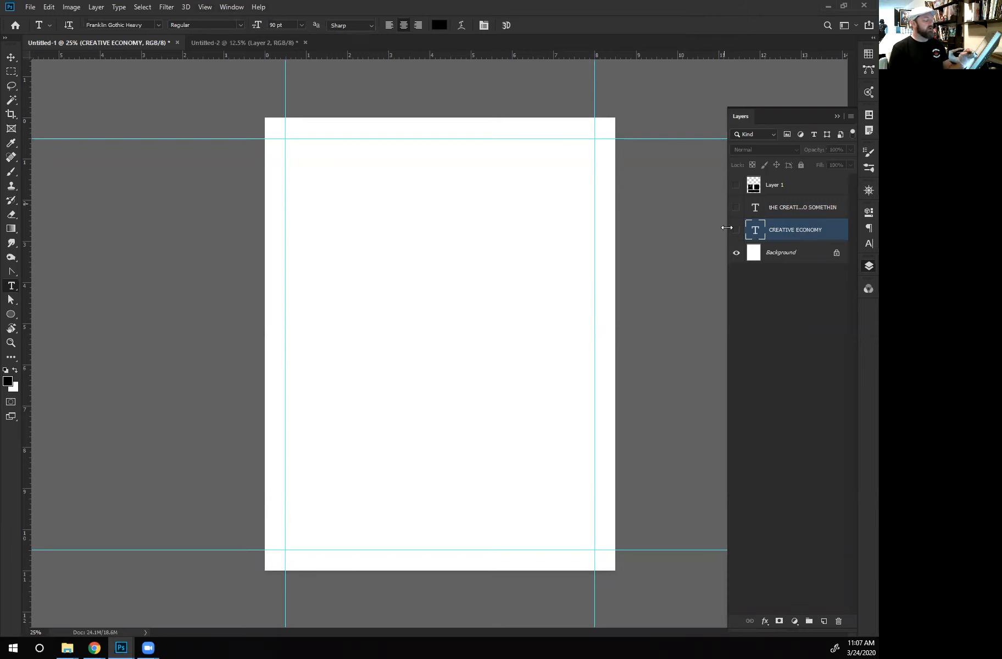
- Show the CREATIVE ECONOMY headline, the description paragraph and the Layer 1 box sketches on the page
click(736, 230)
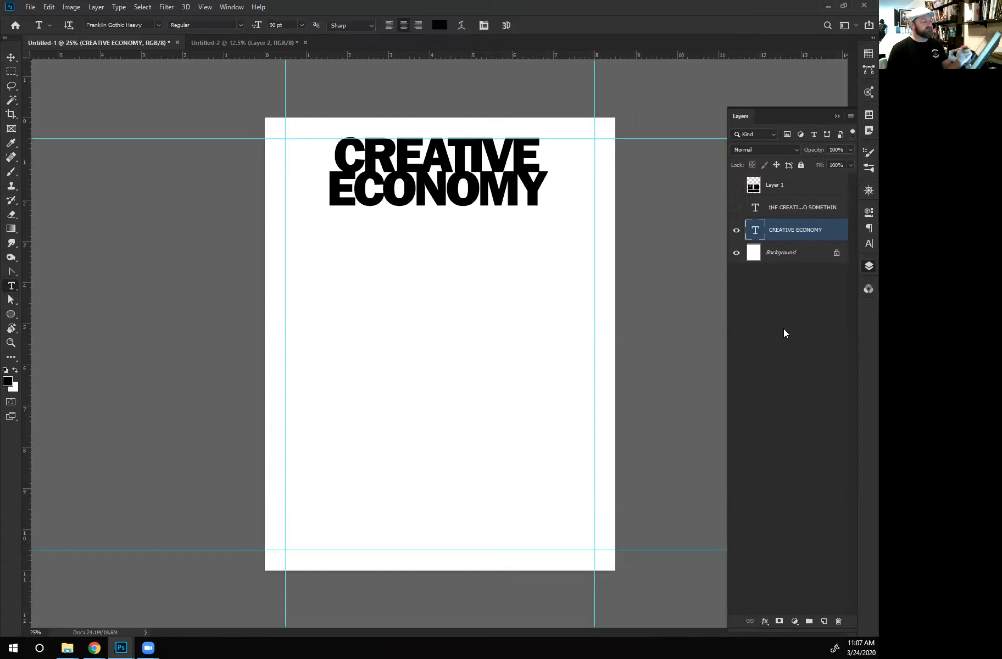
click(736, 208)
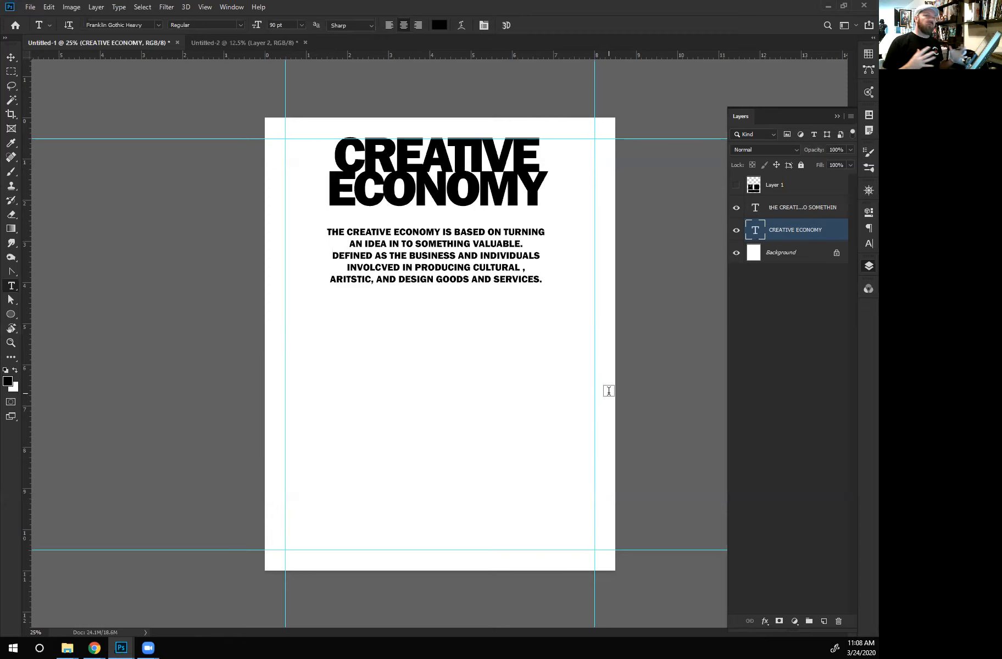
click(736, 185)
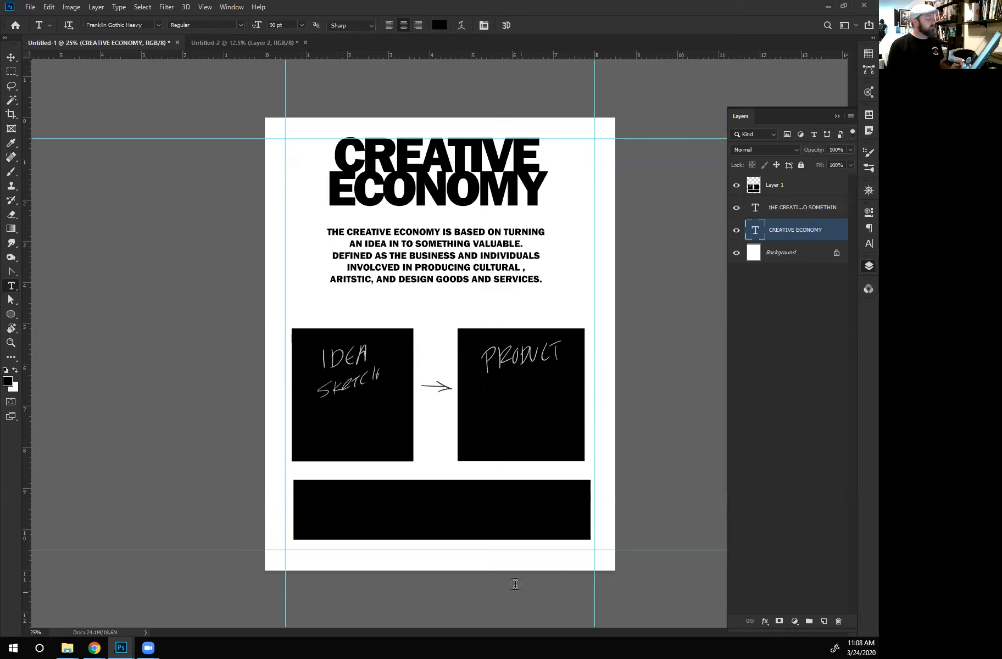
- Move the Layer 1 box sketches up slightly, closer to the description paragraph
key(v)
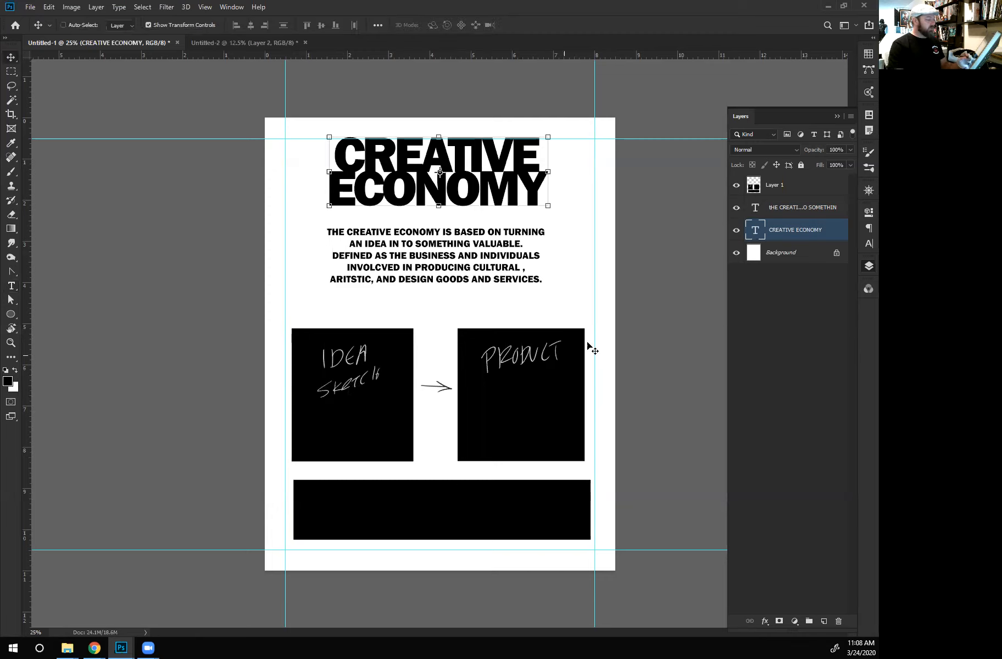
click(770, 188)
mouse_move(368, 413)
mouse_down()
mouse_move(369, 390)
mouse_move(371, 400)
mouse_up()
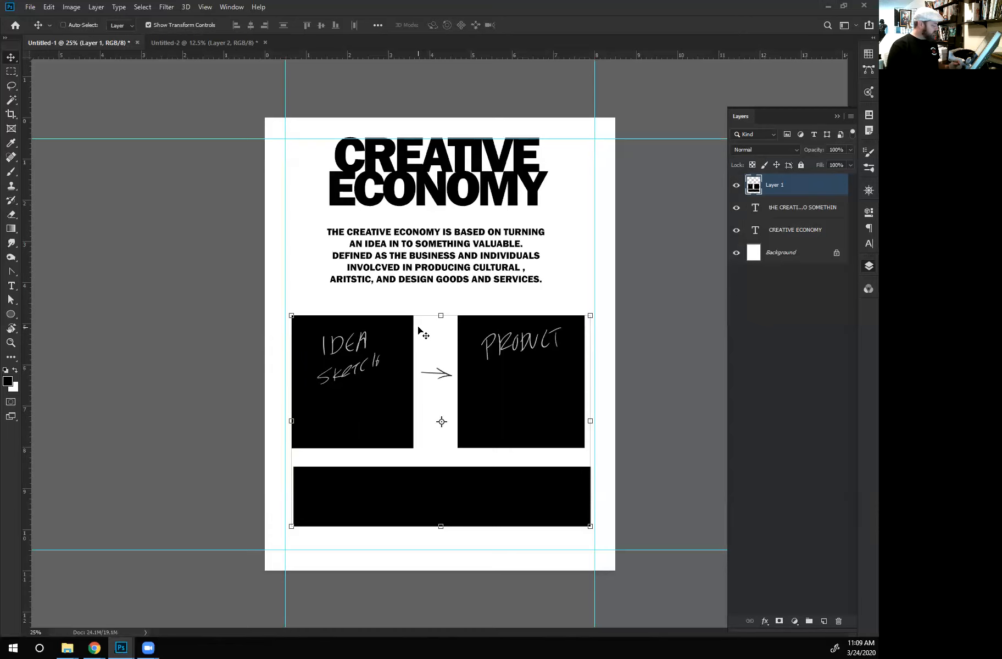
- Switch to Chrome, filter the magazine page design image results by layout, and preview the Simple Fashion Magazine spread
mouse_move(69, 647)
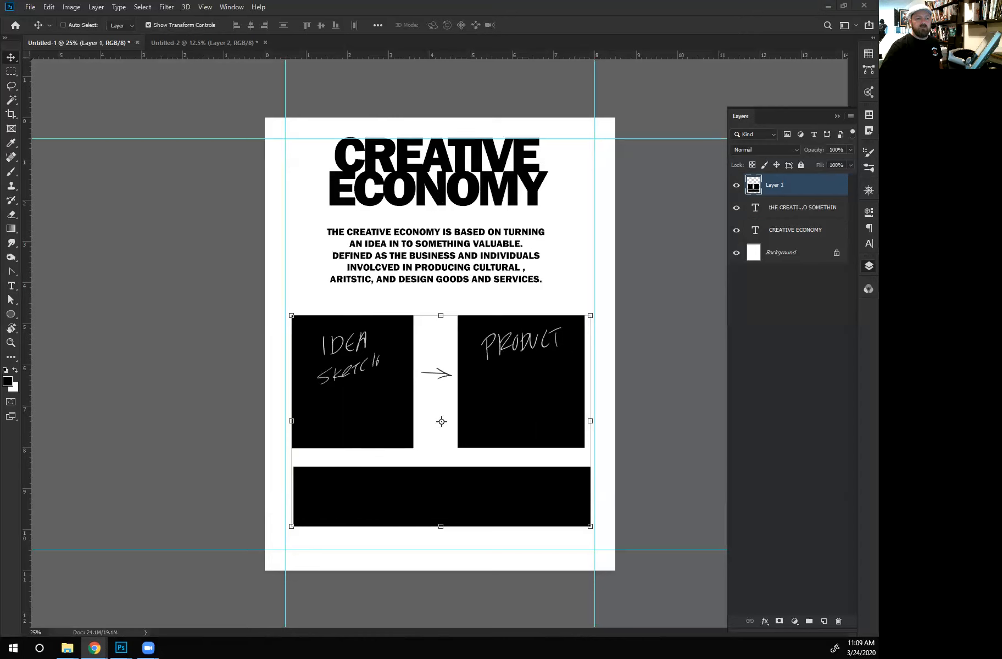
drag(877, 63, 491, 63)
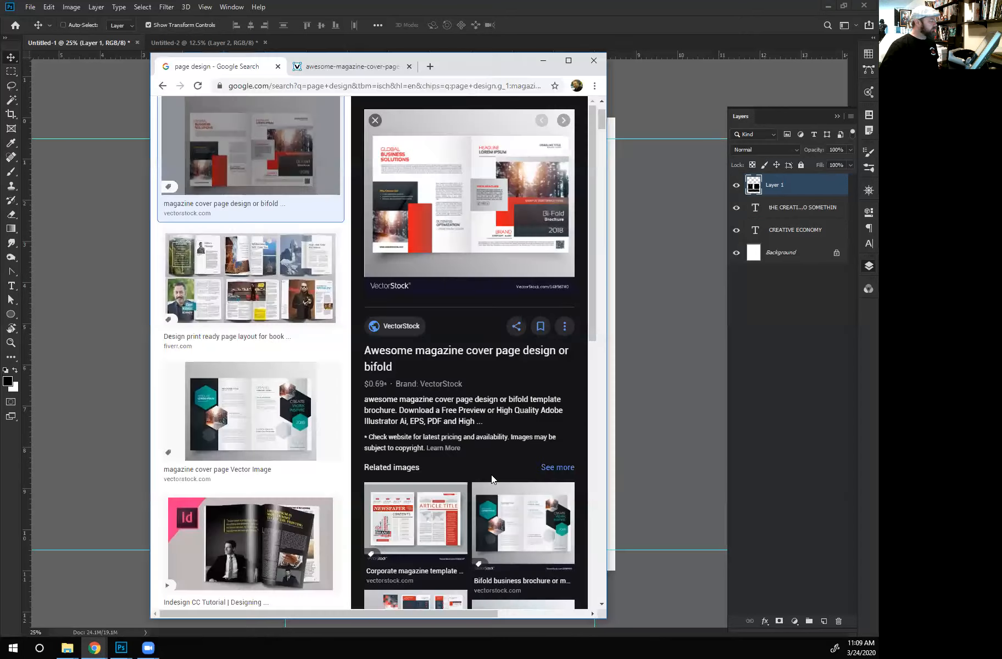
scroll(207, 277, up, 3)
click(318, 117)
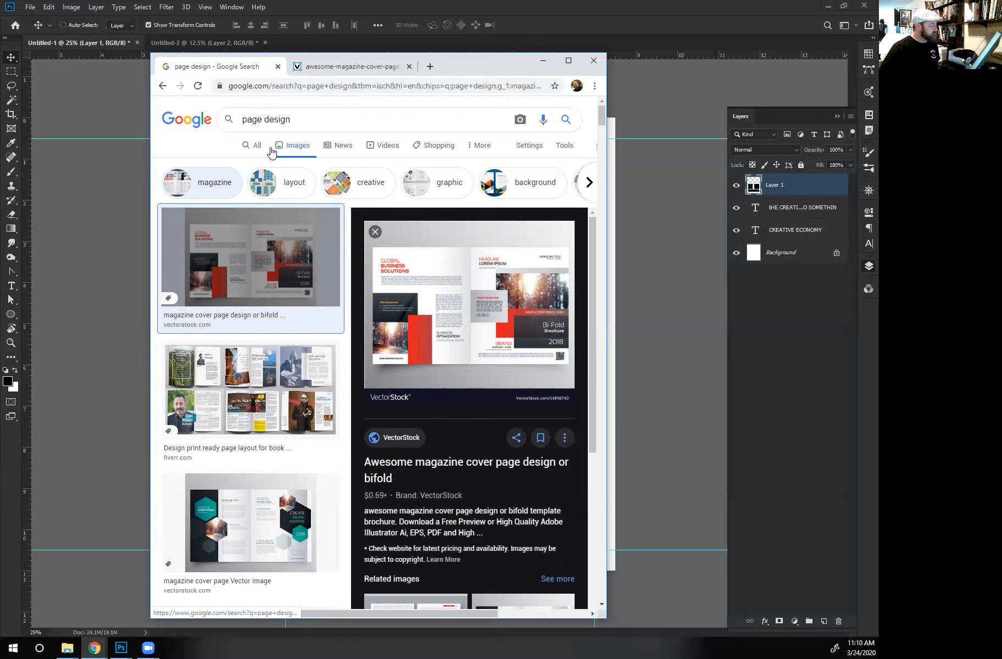
click(291, 190)
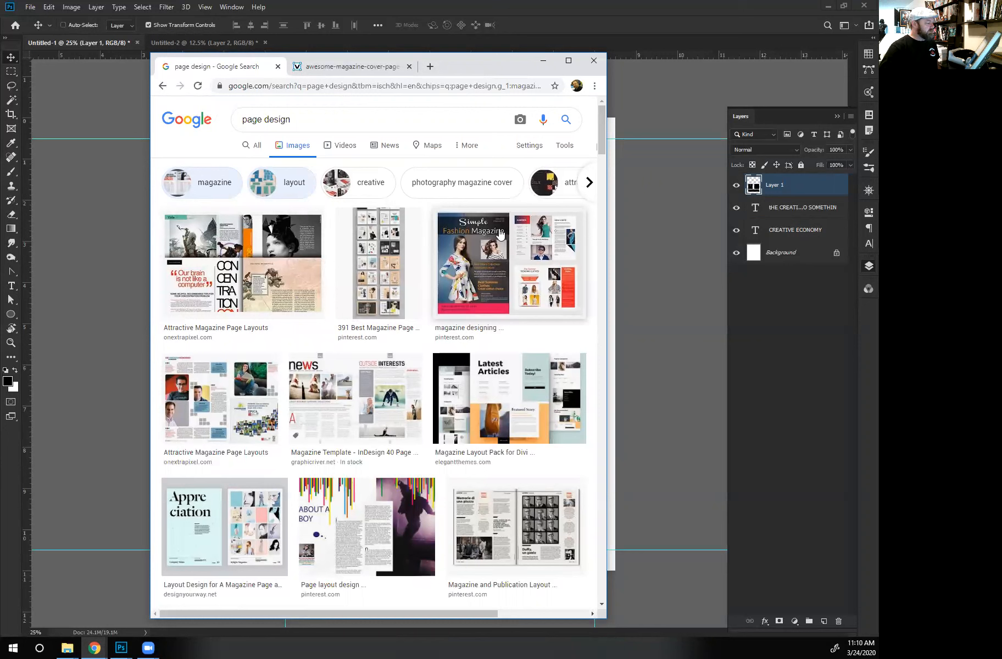
click(485, 256)
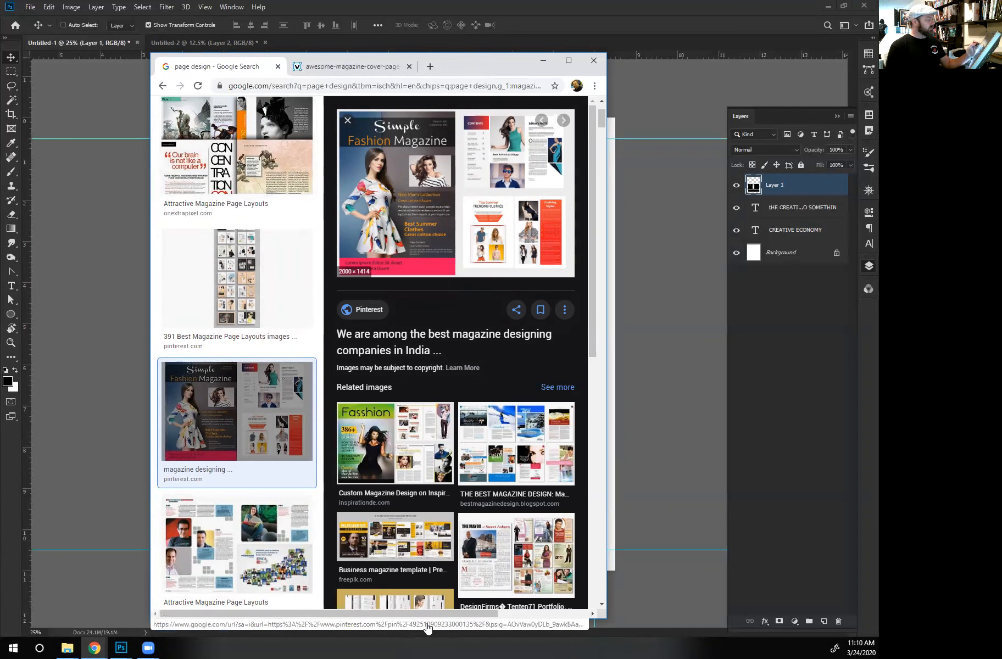
key(Escape)
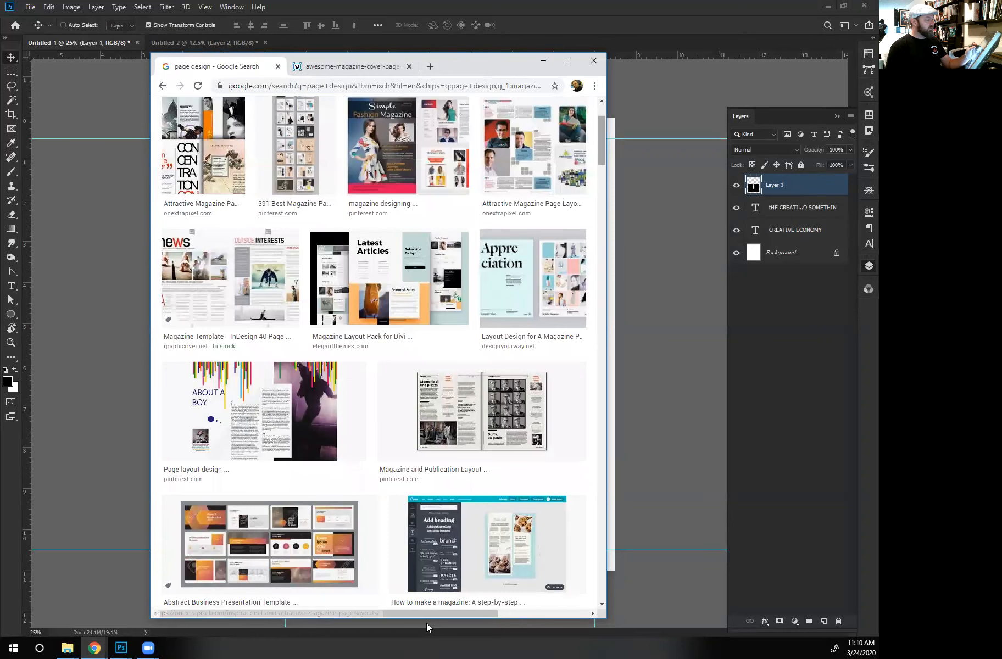
drag(602, 140, 602, 130)
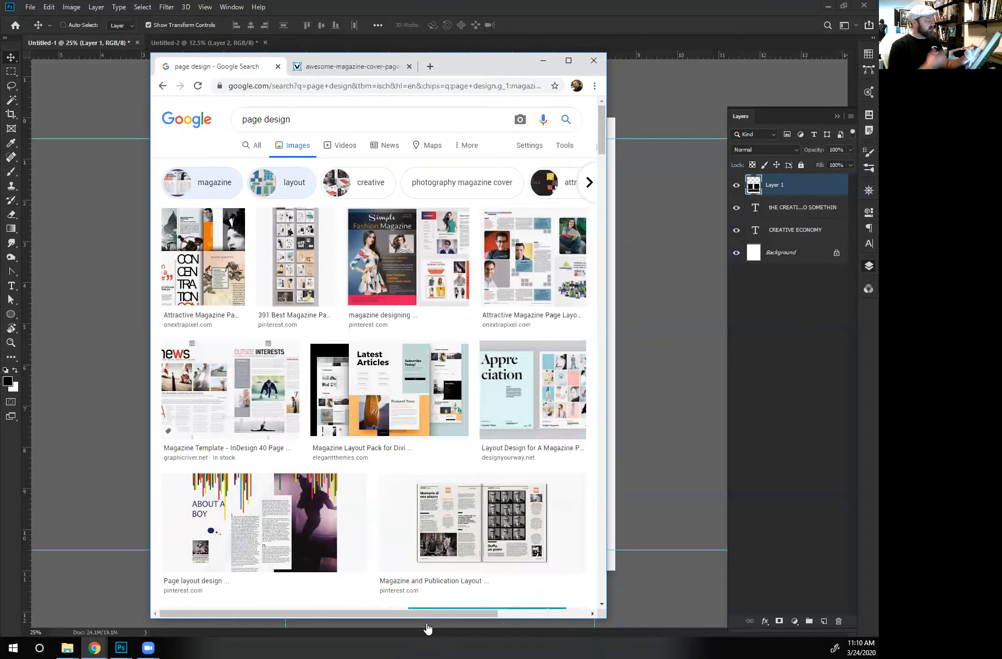
- Compare page design results under the creative filter with and without the magazine filter, and go back to the bi-fold brochure result
click(359, 182)
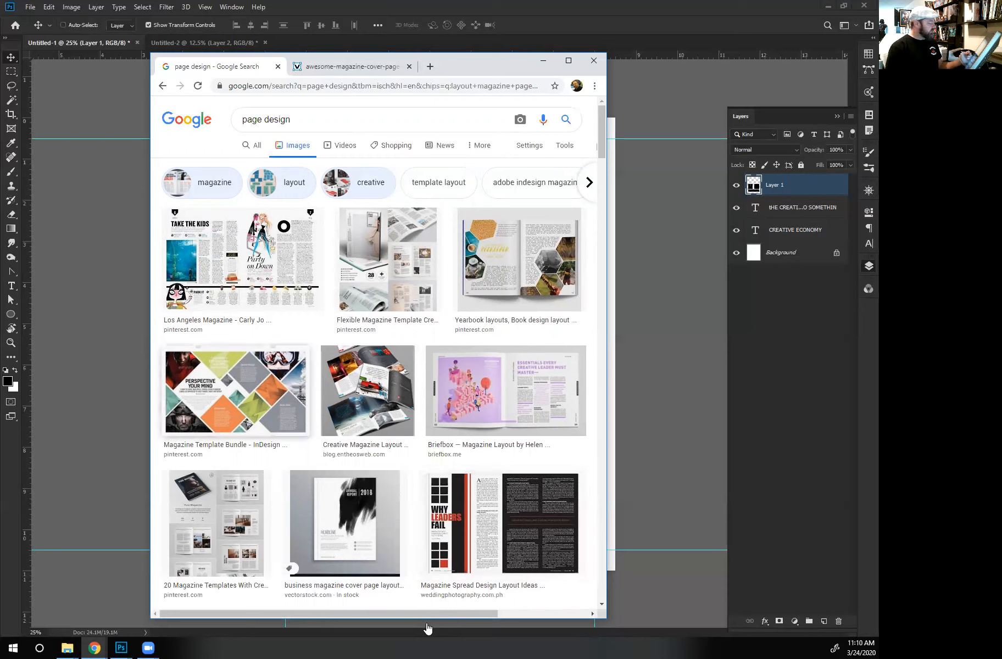
click(202, 183)
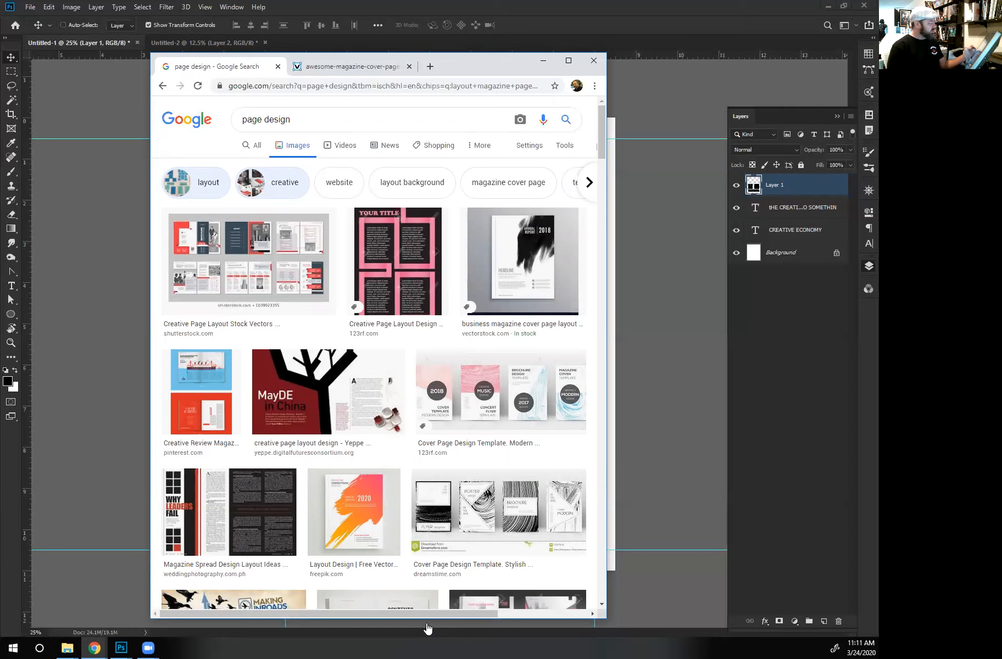
click(196, 182)
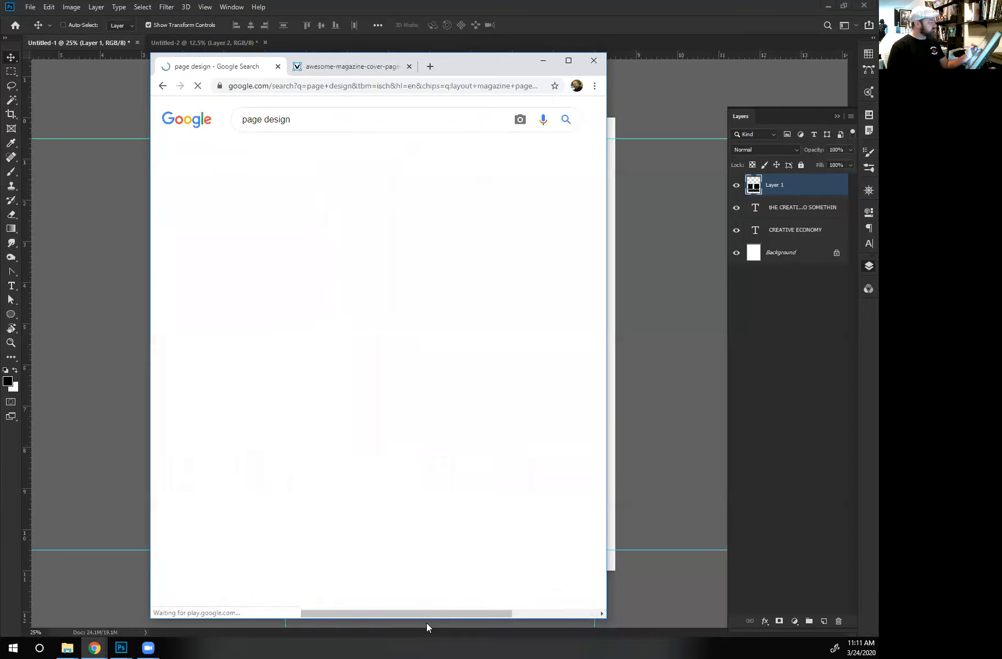
click(162, 86)
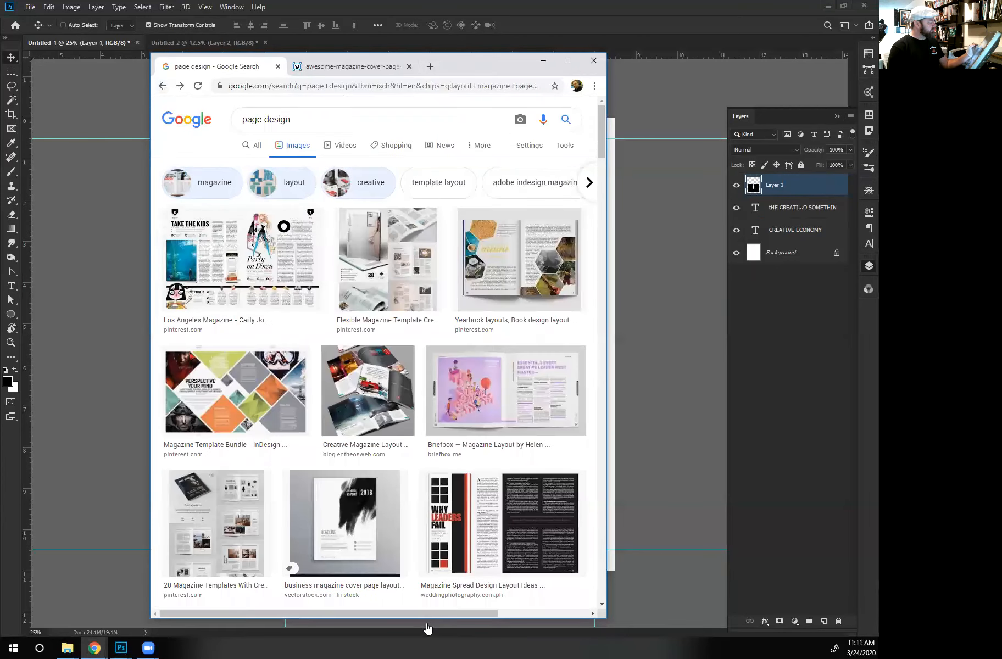
click(162, 86)
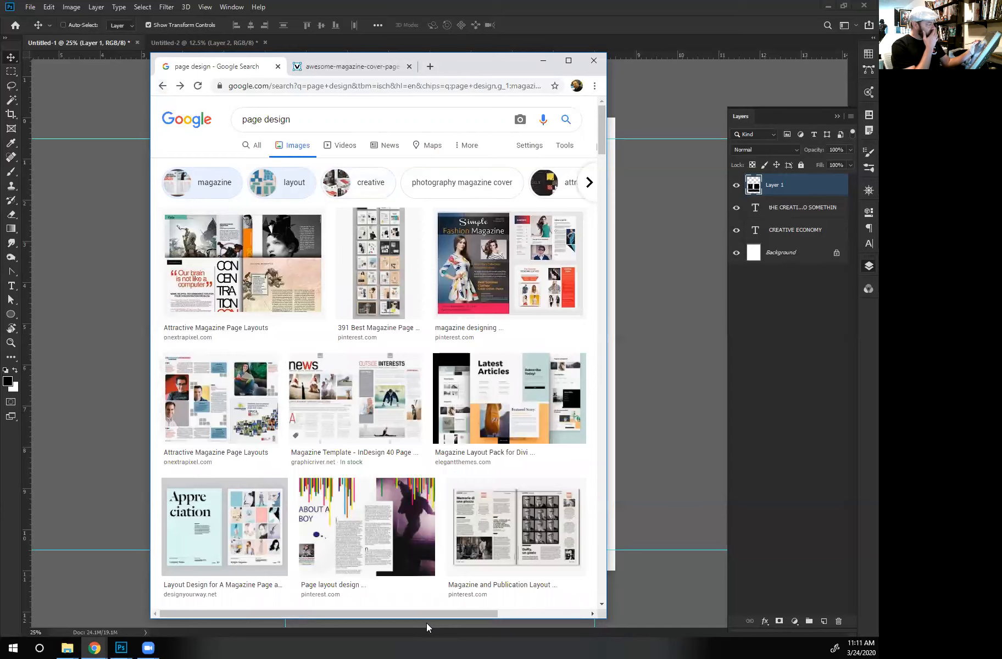
click(509, 264)
click(347, 232)
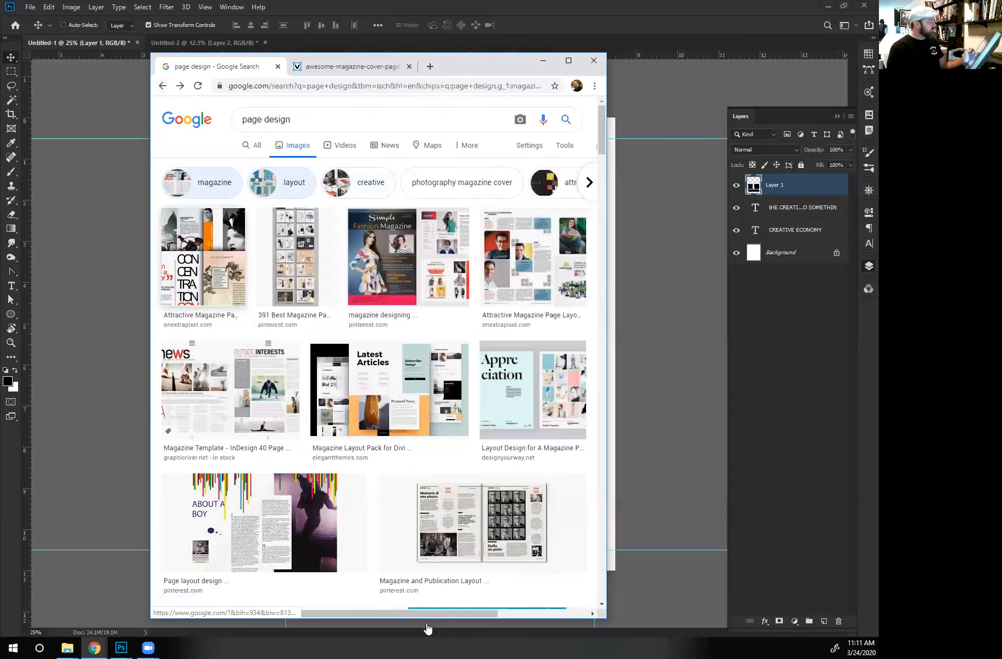
click(163, 86)
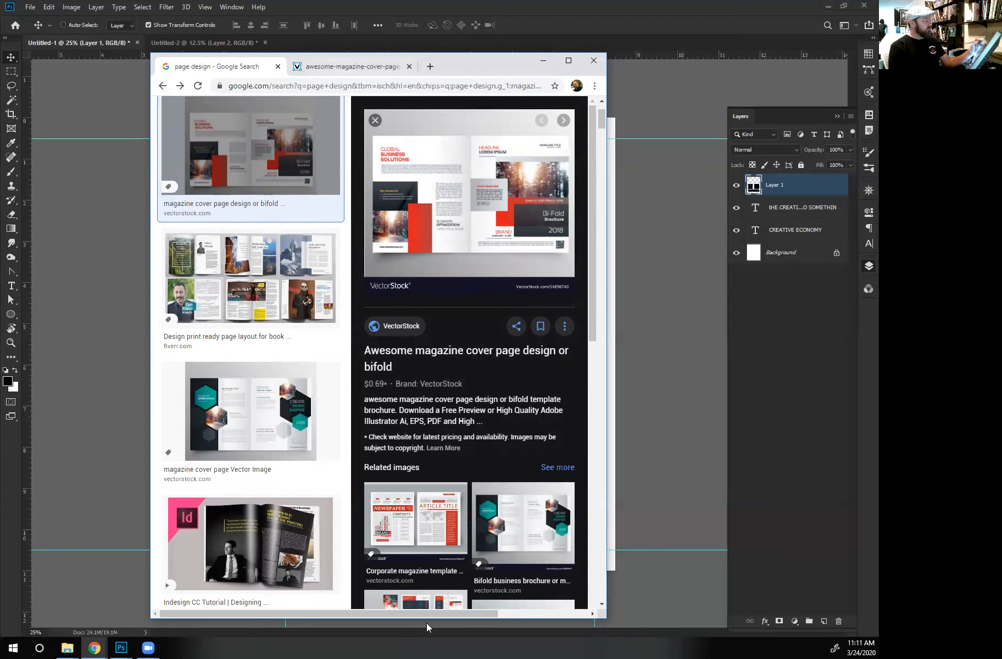
- Examine both pages of the full-size bi-fold brochure image, and move the browser window off the Photoshop document
click(352, 66)
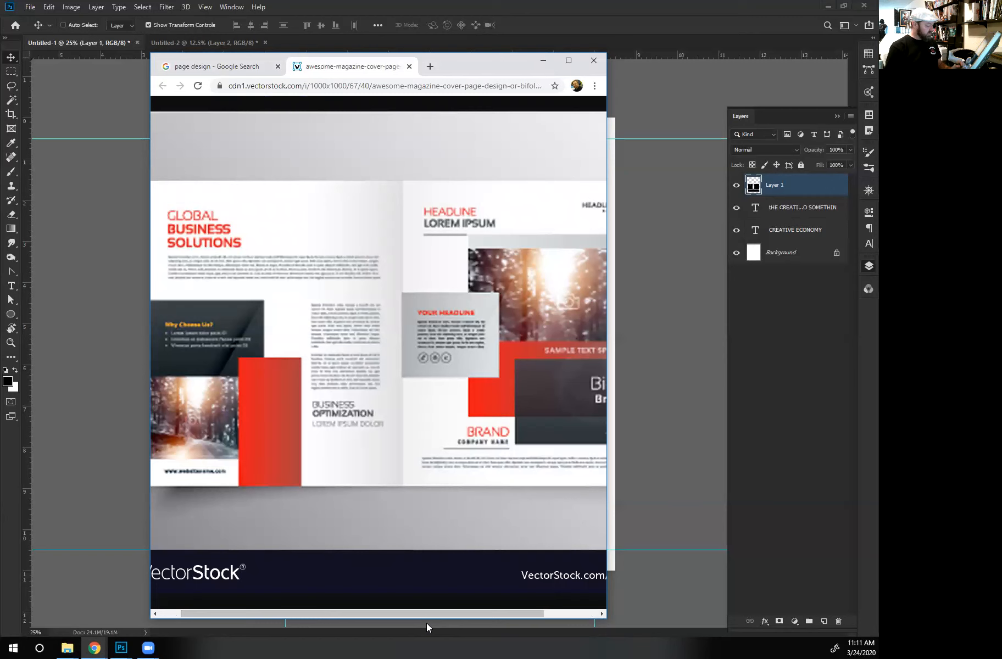
scroll(427, 623, right, 3)
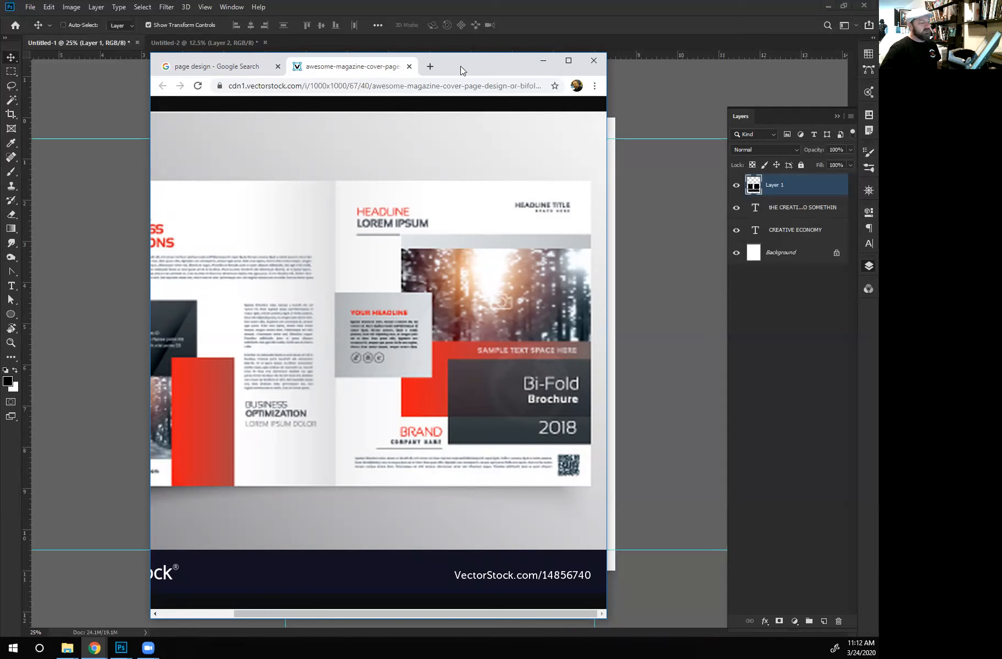
drag(461, 66, 461, 658)
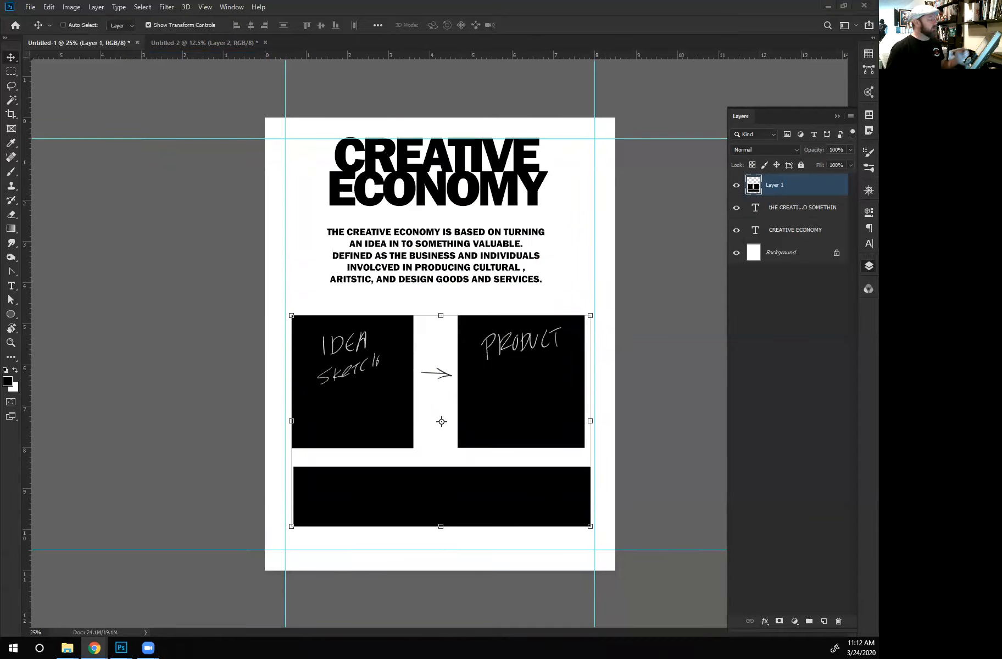
- Move the CREATIVE ECONOMY headline into the page's upper-left corner, aligned with the left and top margin guides
click(770, 183)
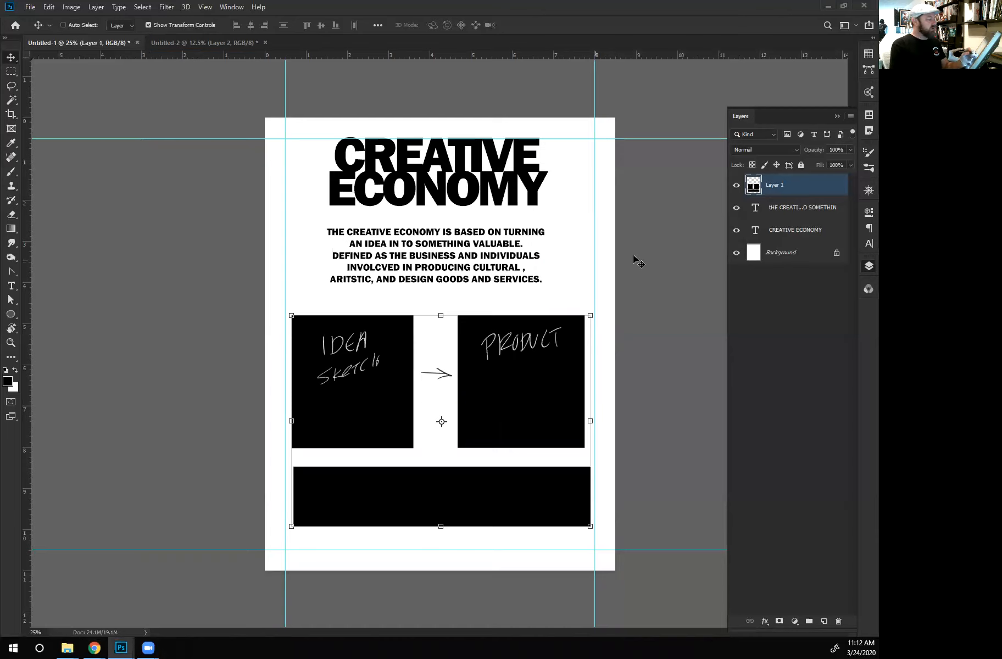
click(787, 231)
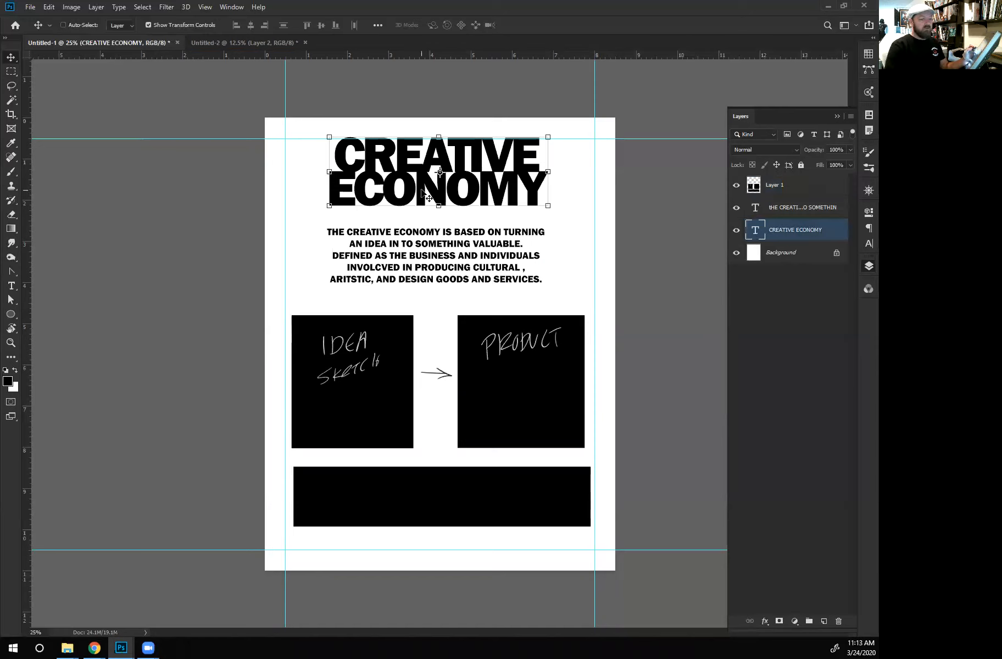
drag(510, 191, 459, 188)
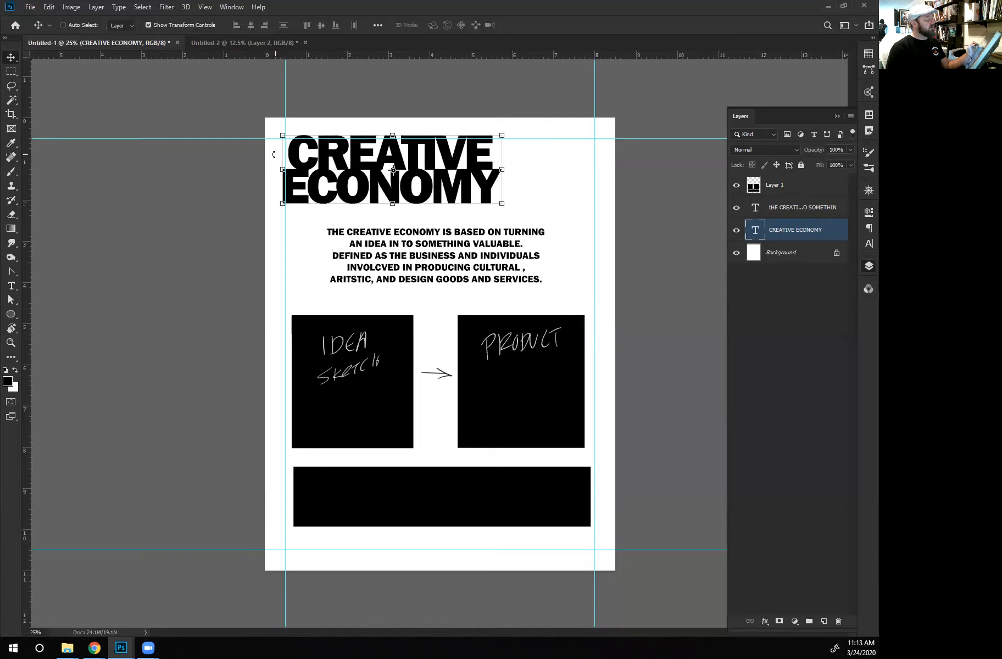
drag(343, 178, 345, 183)
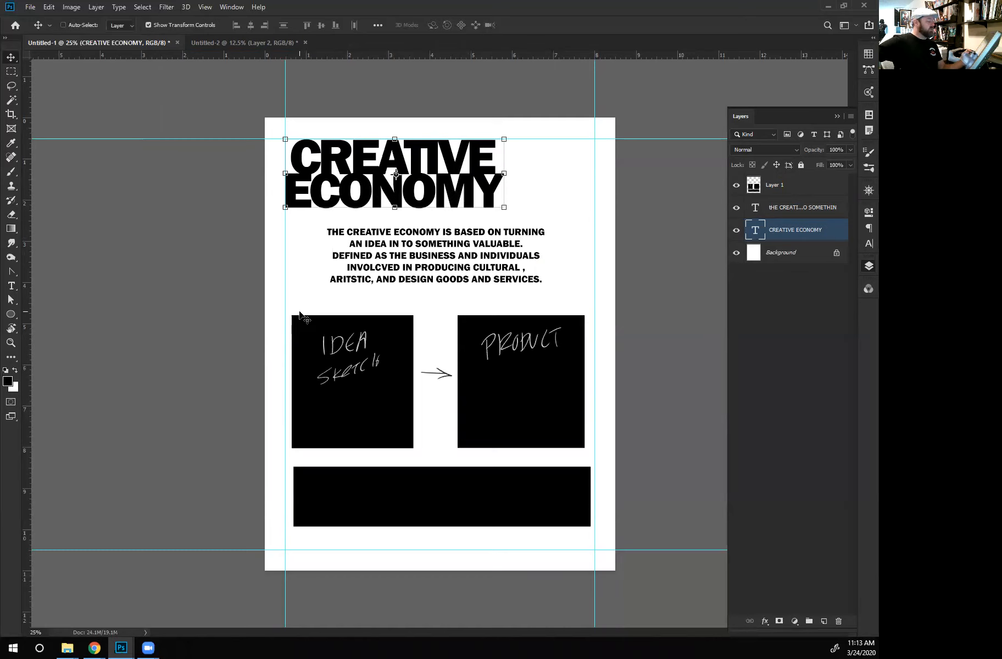
- Hide the Layer 1 box sketches and move the description paragraph right to the right margin guide
click(736, 185)
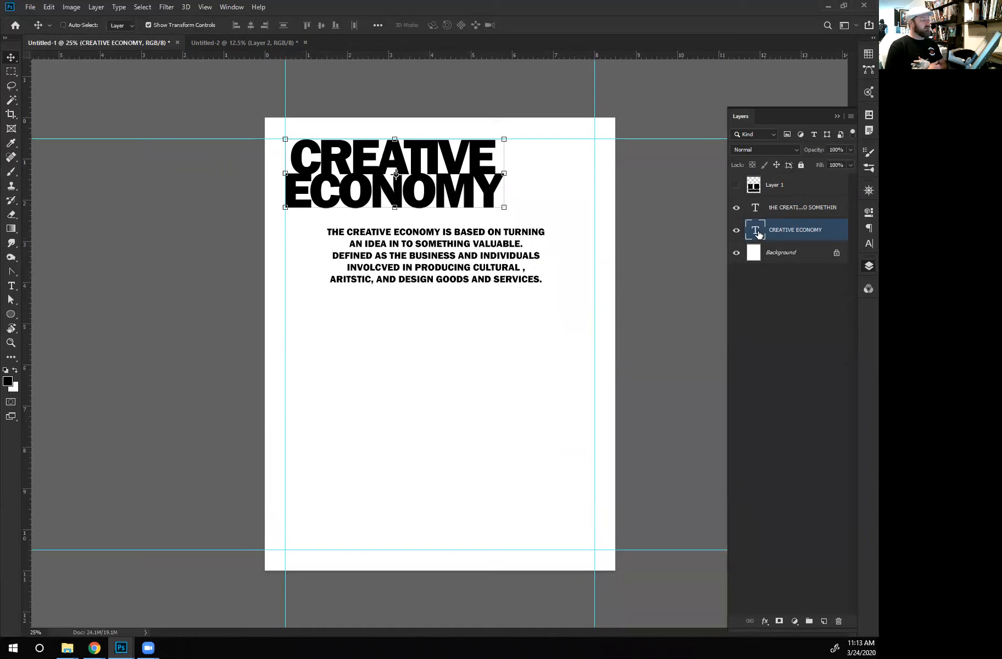
click(796, 207)
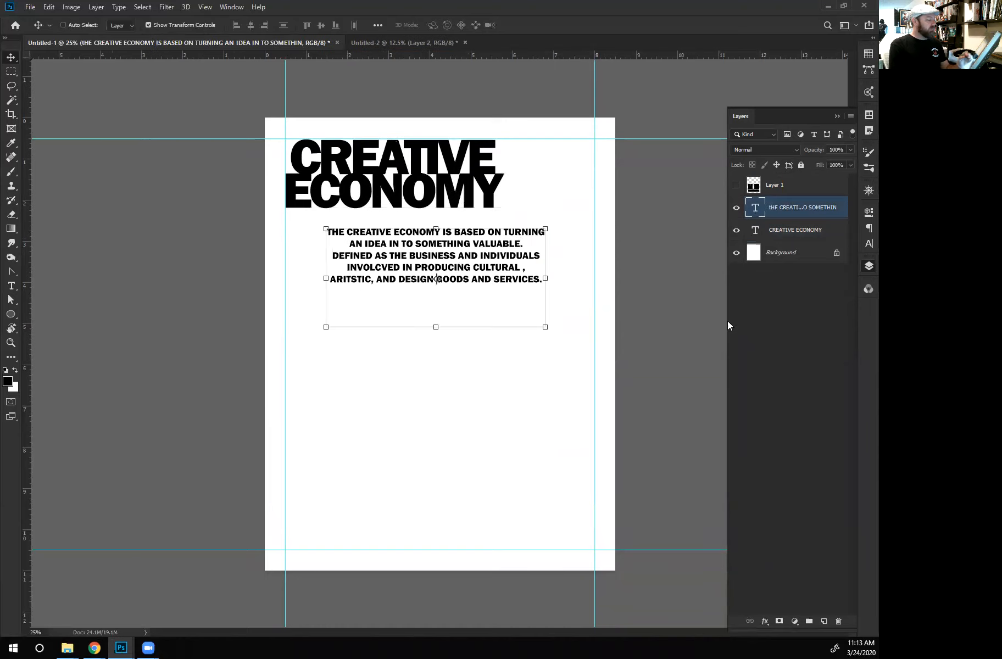
drag(393, 263, 445, 265)
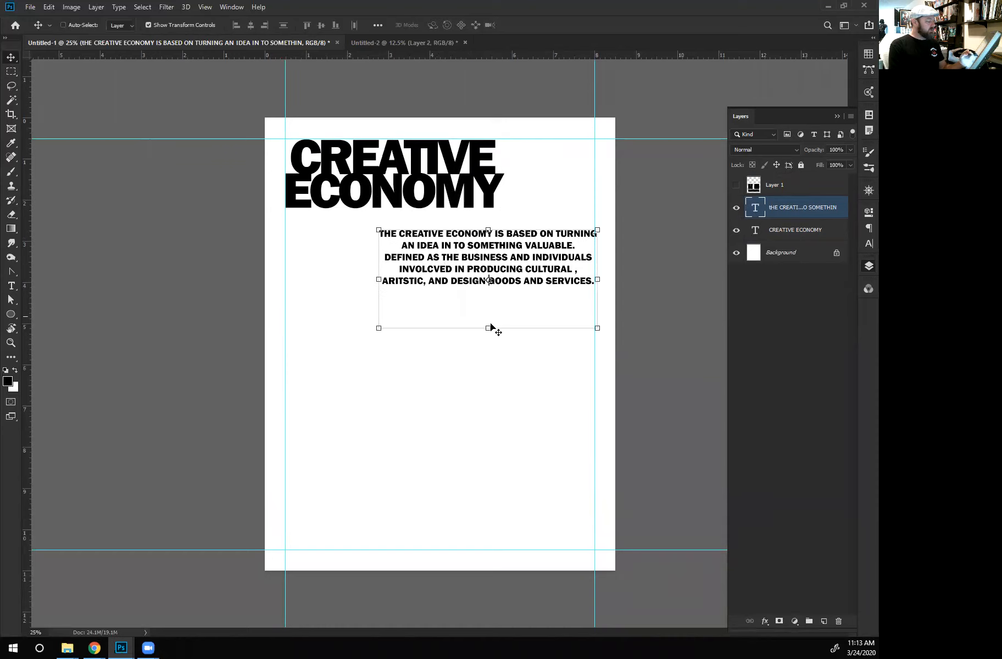
- Place the Mythica tshirt image from the Zazzle products folder into the Untitled-1 page at the size offered
click(780, 230)
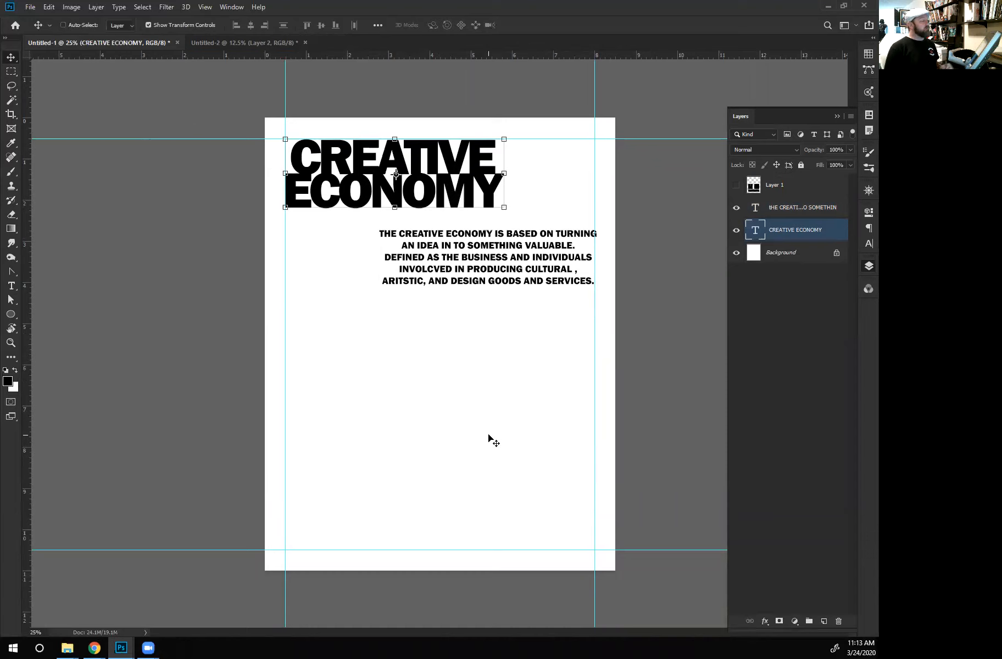
mouse_move(156, 647)
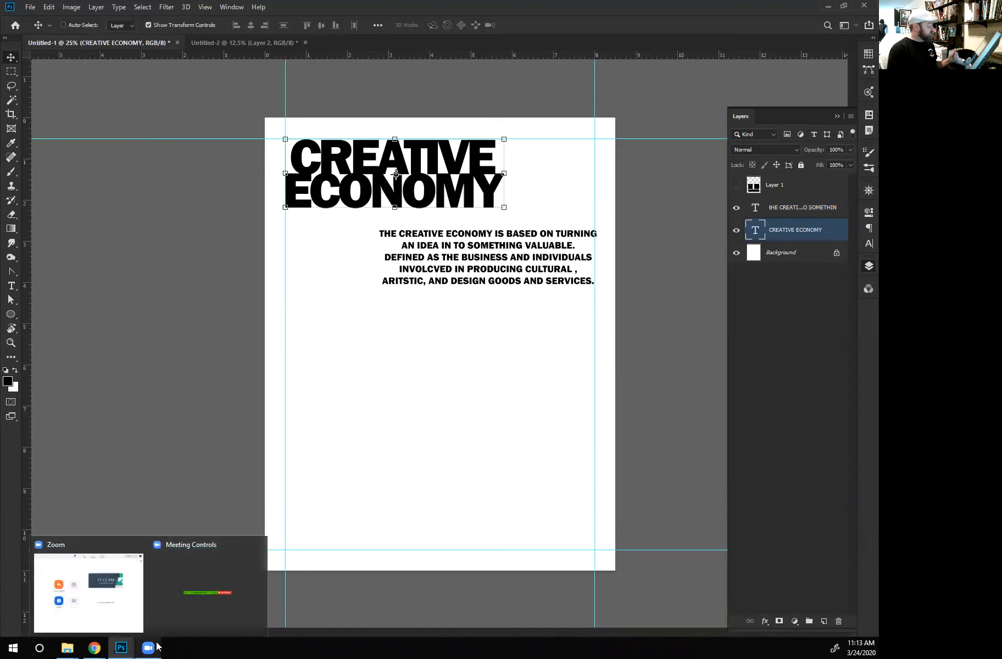
mouse_move(69, 648)
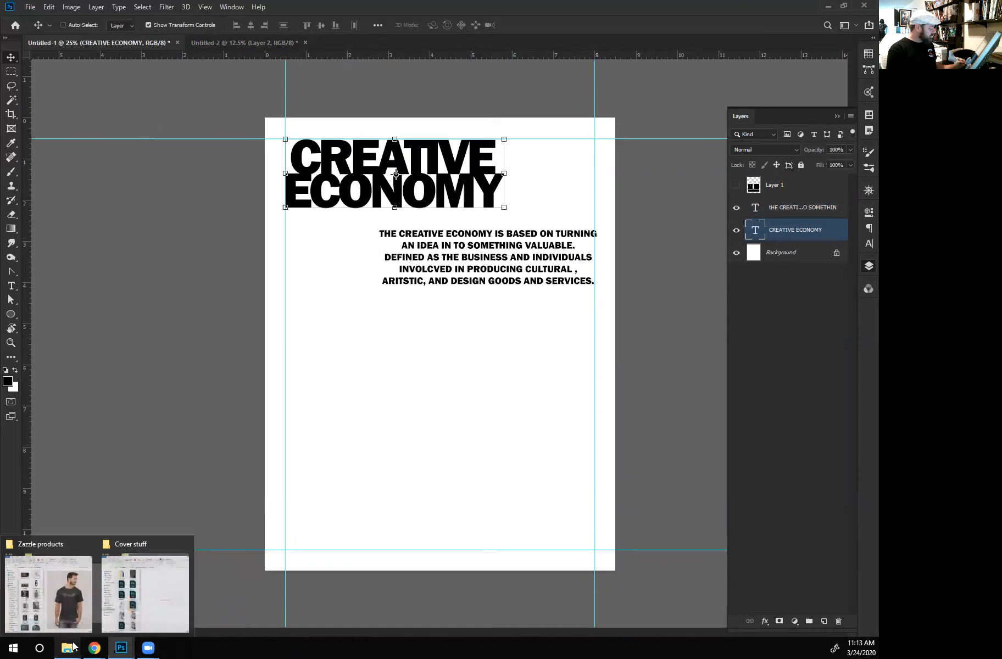
click(61, 597)
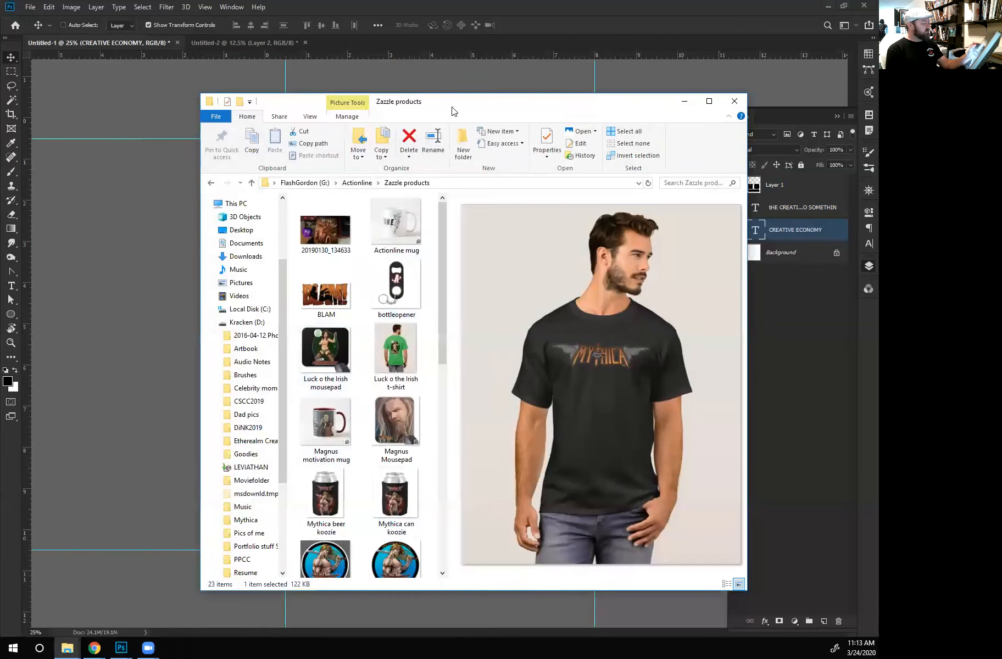
drag(453, 108, 543, 111)
drag(532, 337, 539, 522)
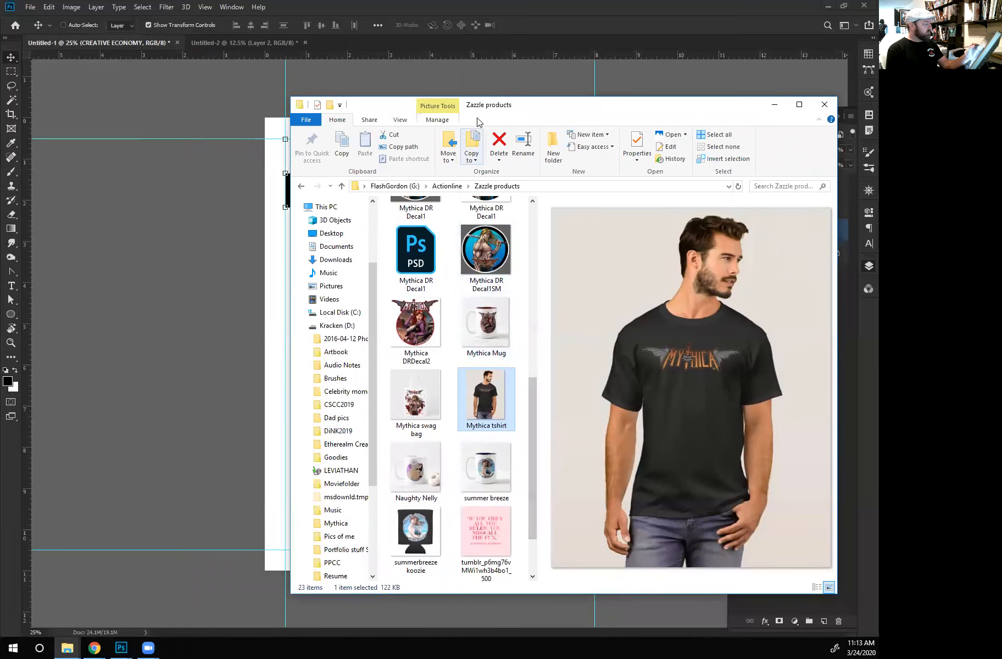
drag(524, 112, 646, 112)
drag(606, 376, 323, 375)
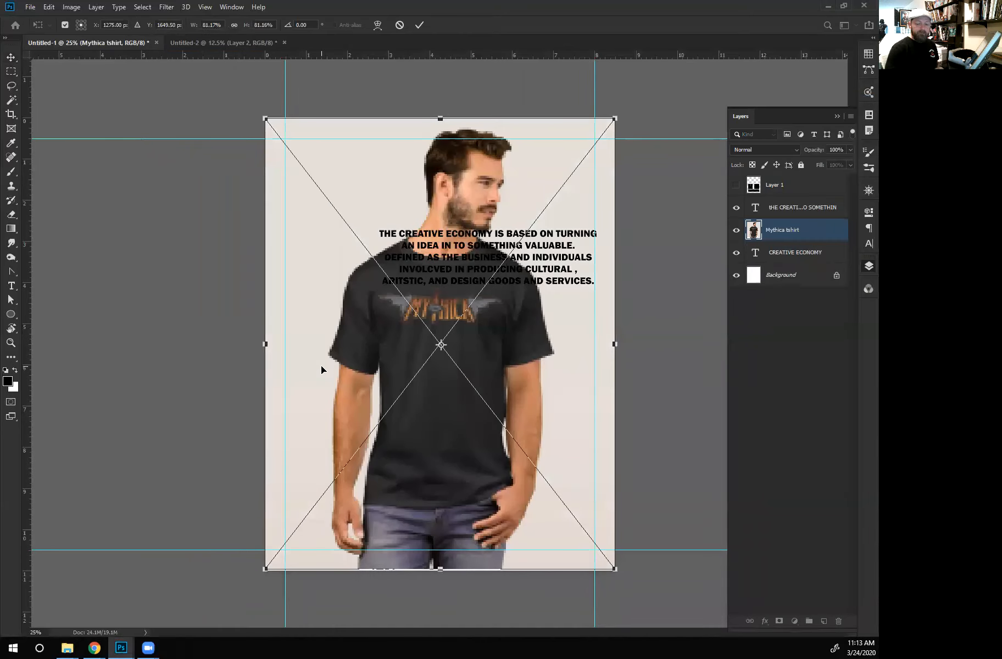
key(Return)
- Put the Mythica tshirt layer beneath the CREATIVE ECONOMY headline and shift the photo toward the page's lower-left corner
drag(782, 253, 785, 262)
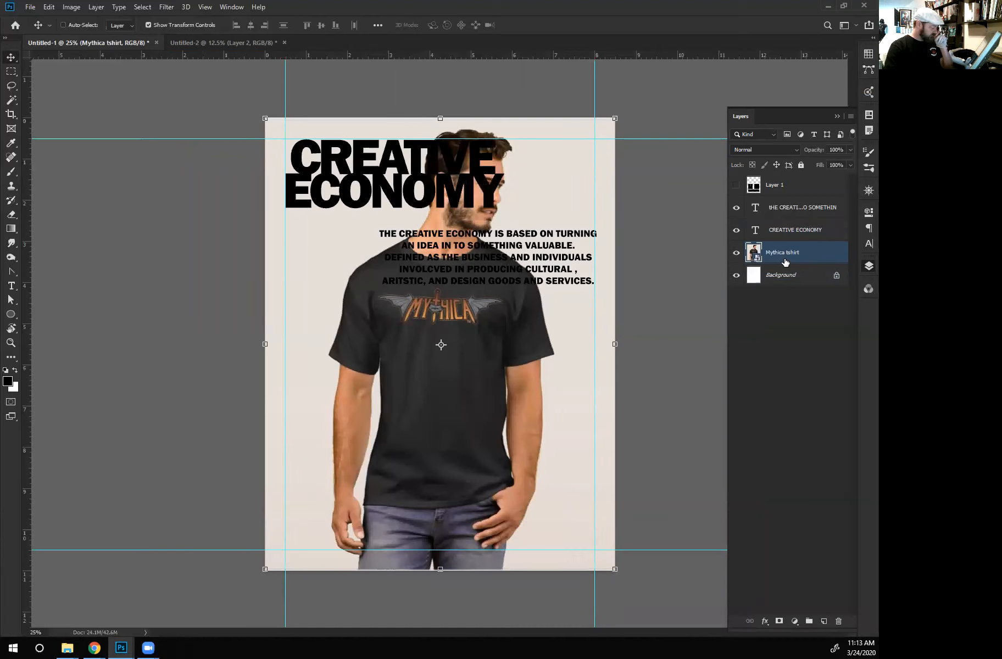
drag(471, 311, 346, 369)
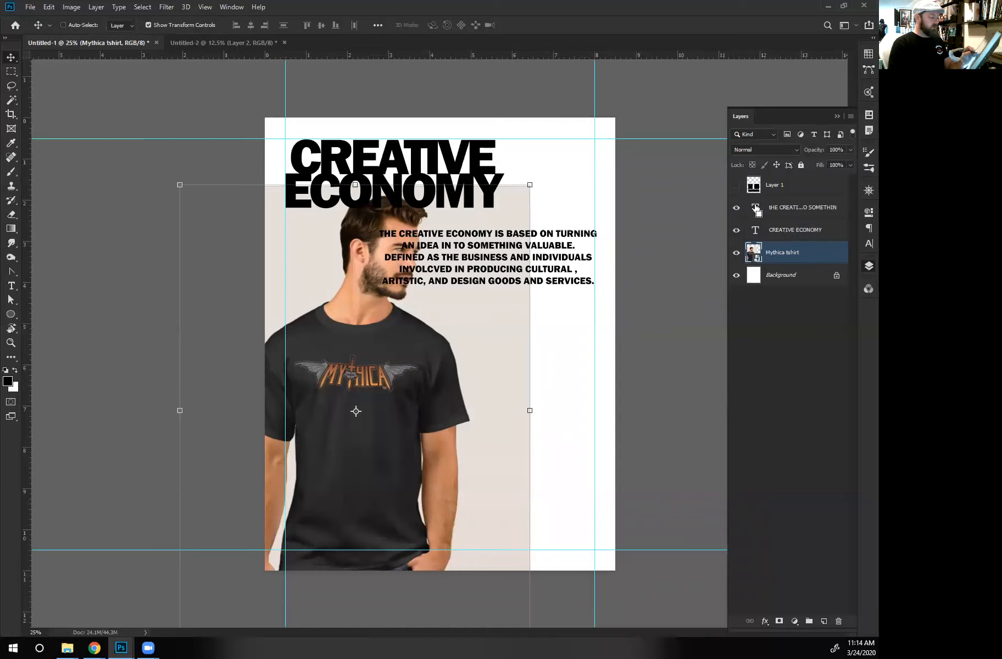
- Load the Mythica tshirt photo's outline as a selection and add a new layer above the CREATIVE ECONOMY headline, masked to it
key(ctrl)
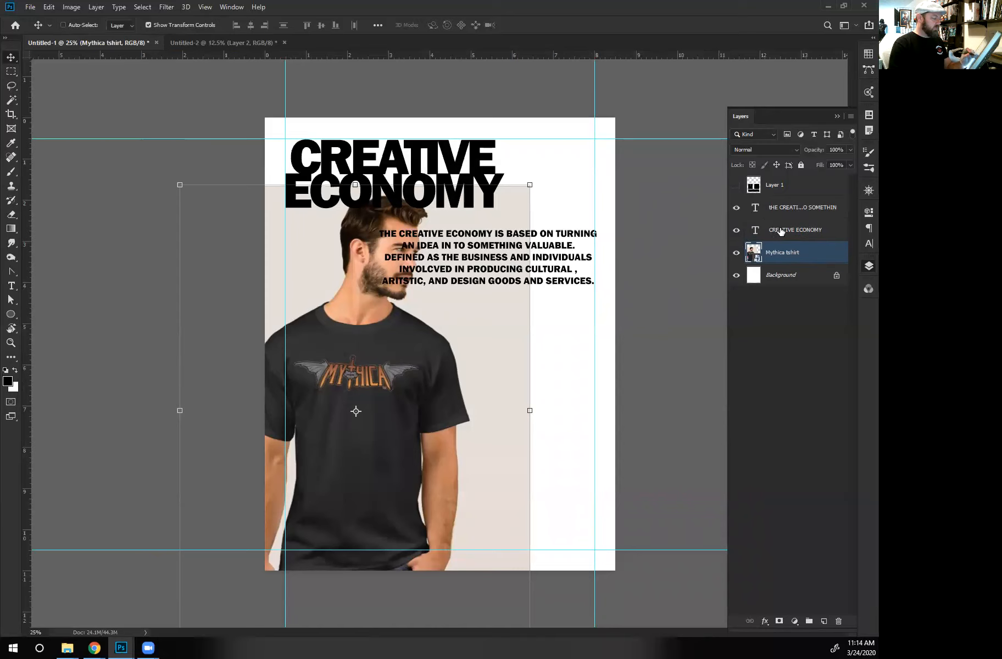
click(780, 232)
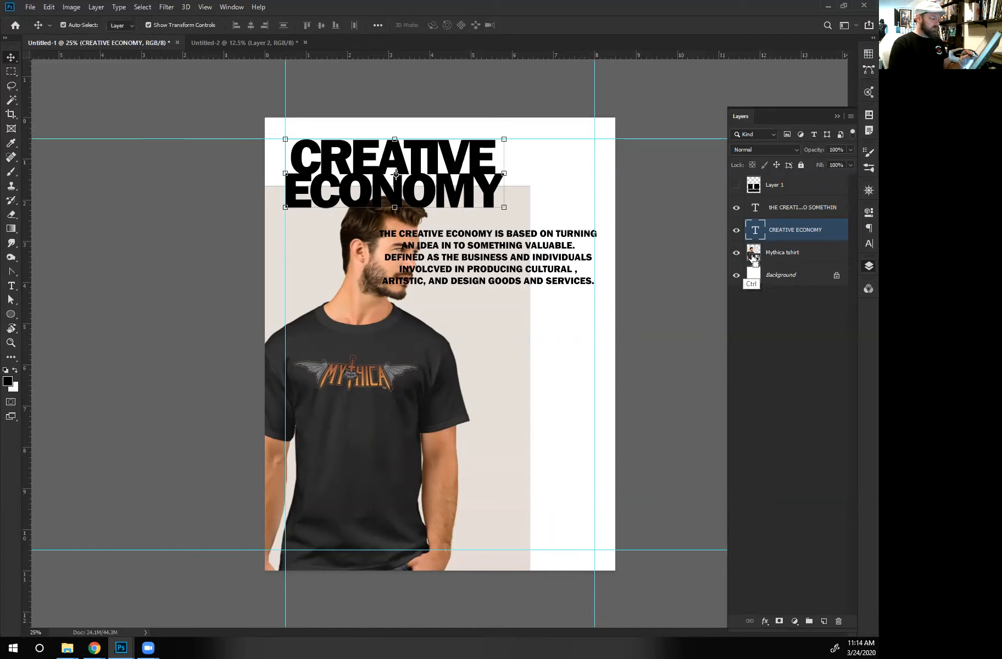
ctrl+click(754, 256)
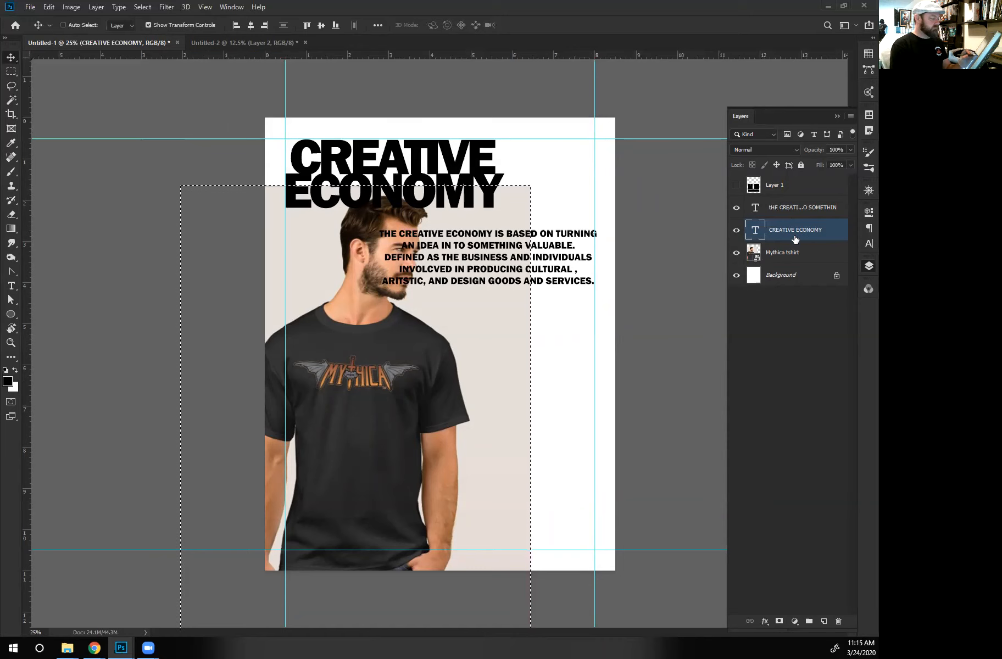
click(792, 208)
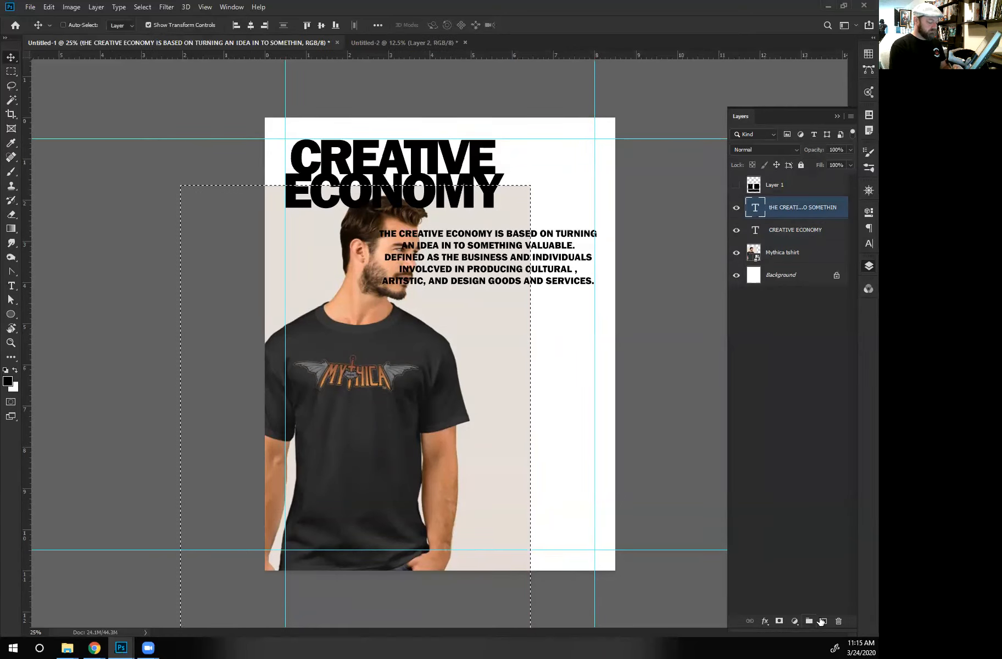
click(777, 233)
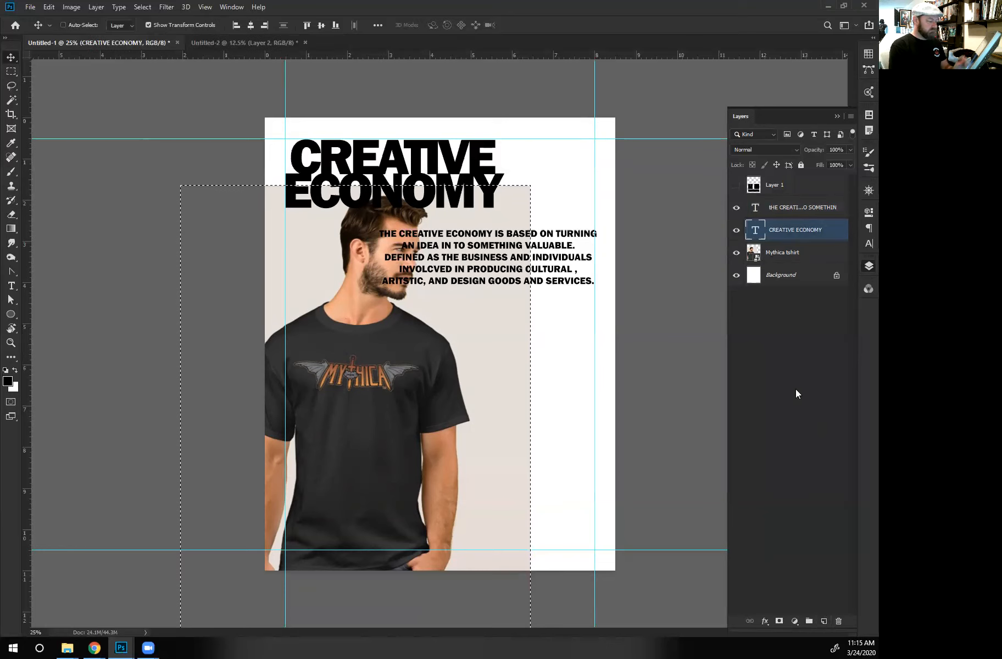
click(825, 620)
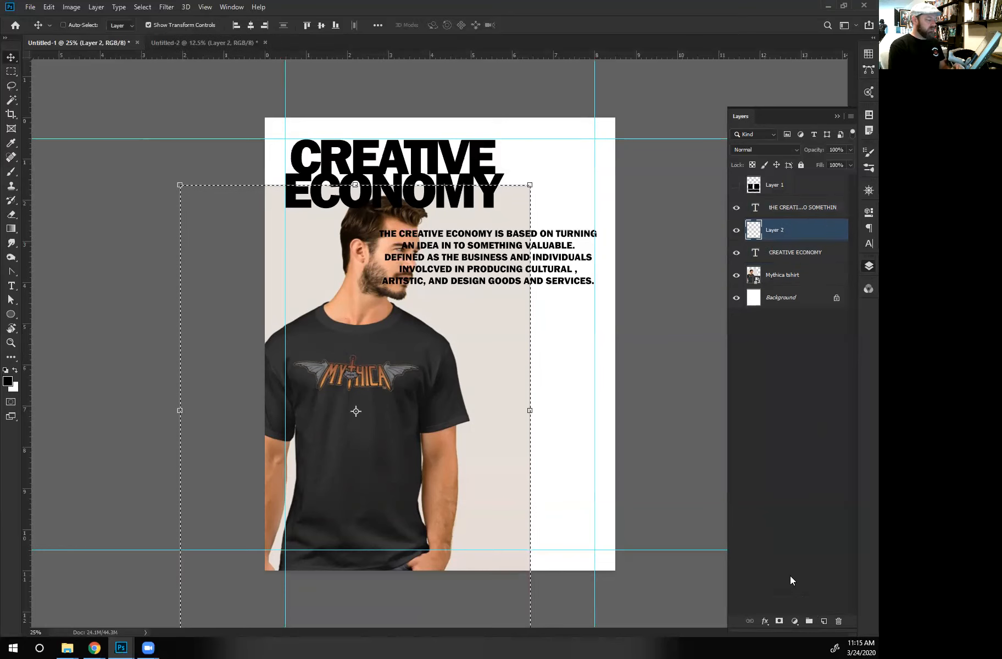
click(778, 621)
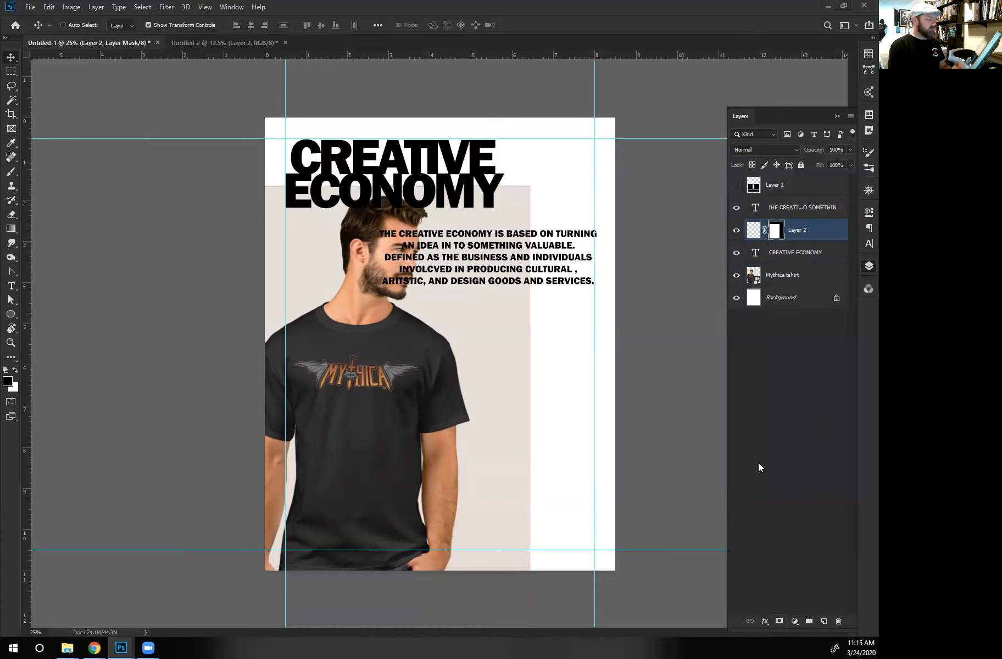
- Fill Layer 2 with white and clip it to the CREATIVE ECONOMY headline
click(754, 235)
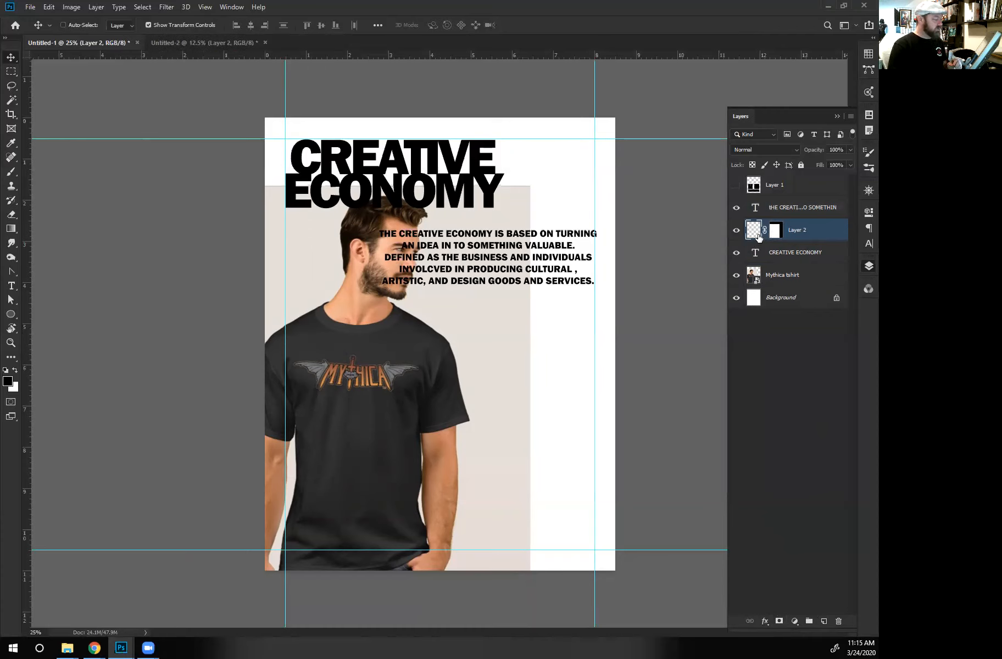
click(15, 370)
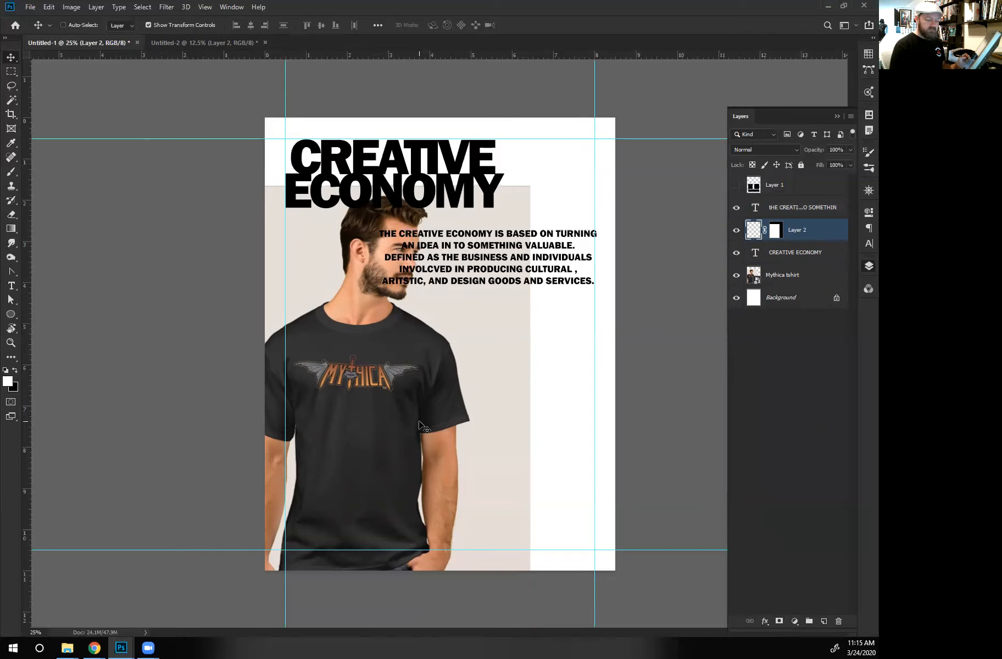
key(alt+BackSpace)
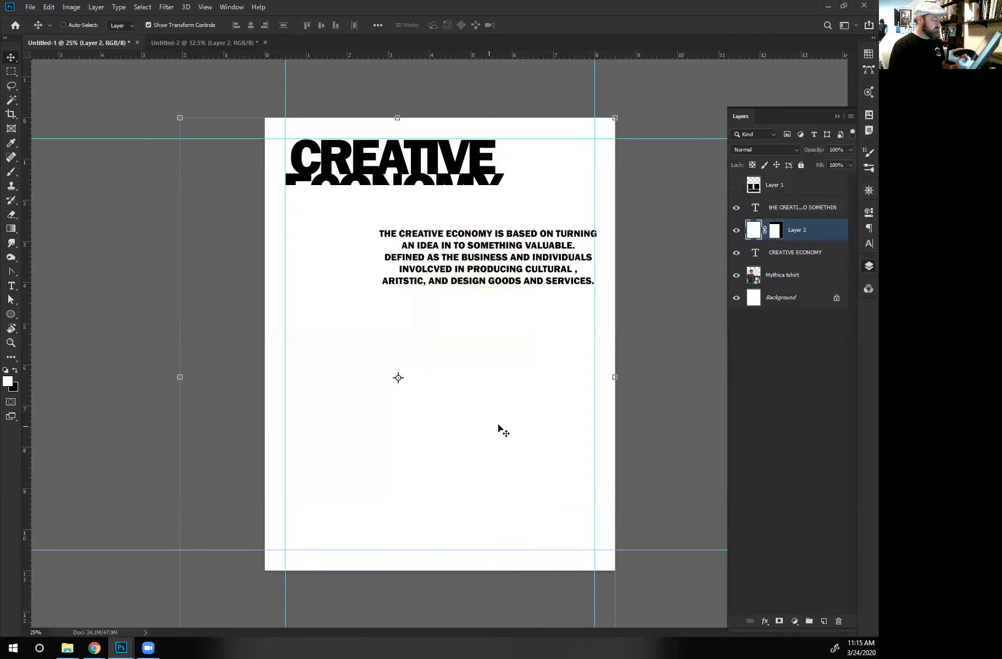
alt+click(776, 245)
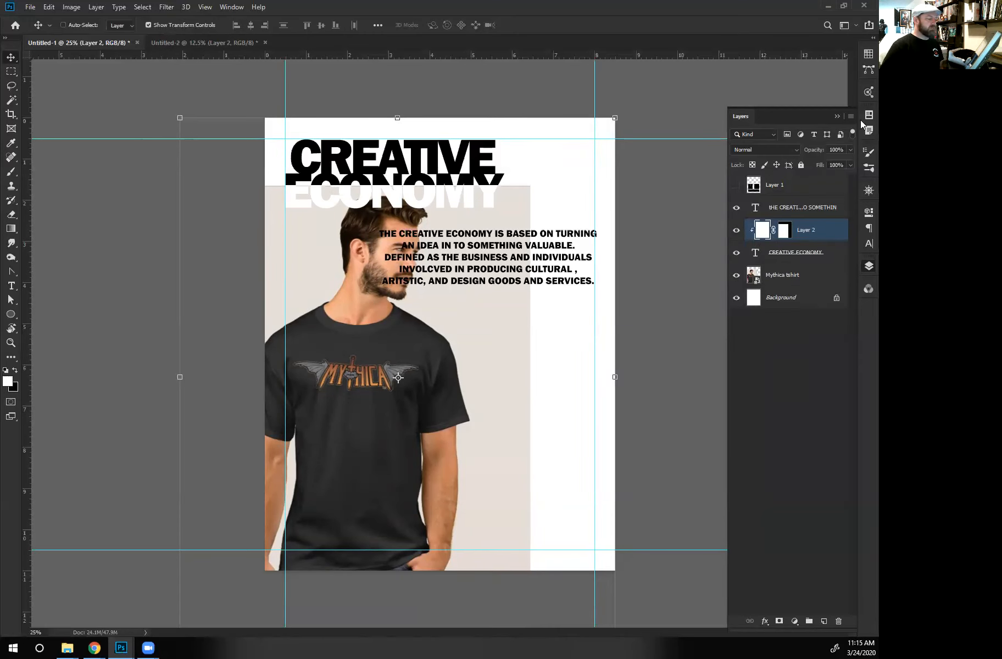
- Set Layer 2's blend mode to Normal and its opacity to 67%
click(787, 153)
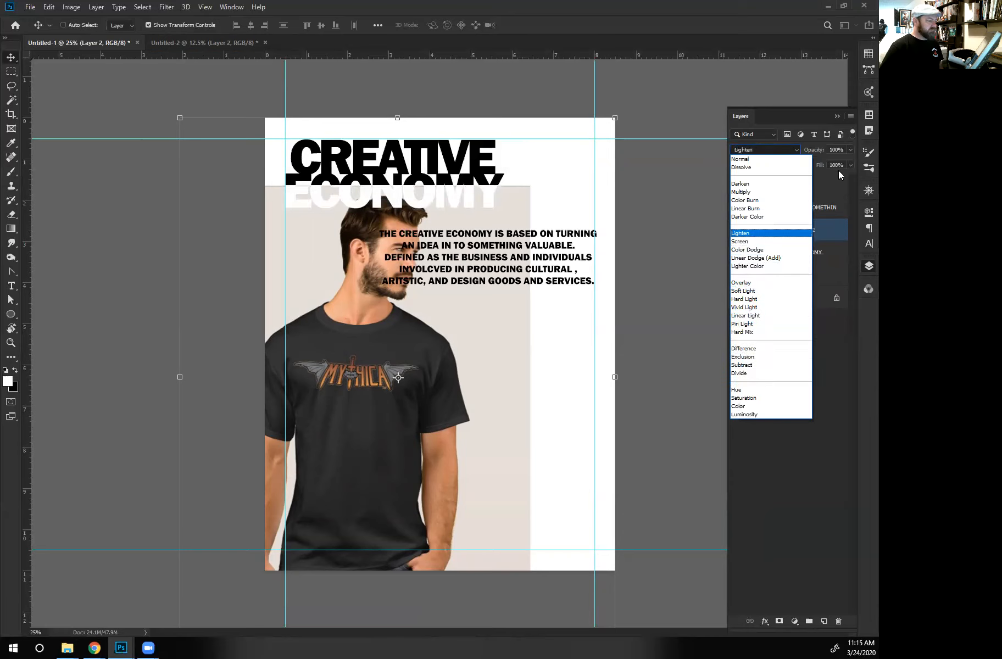
click(764, 158)
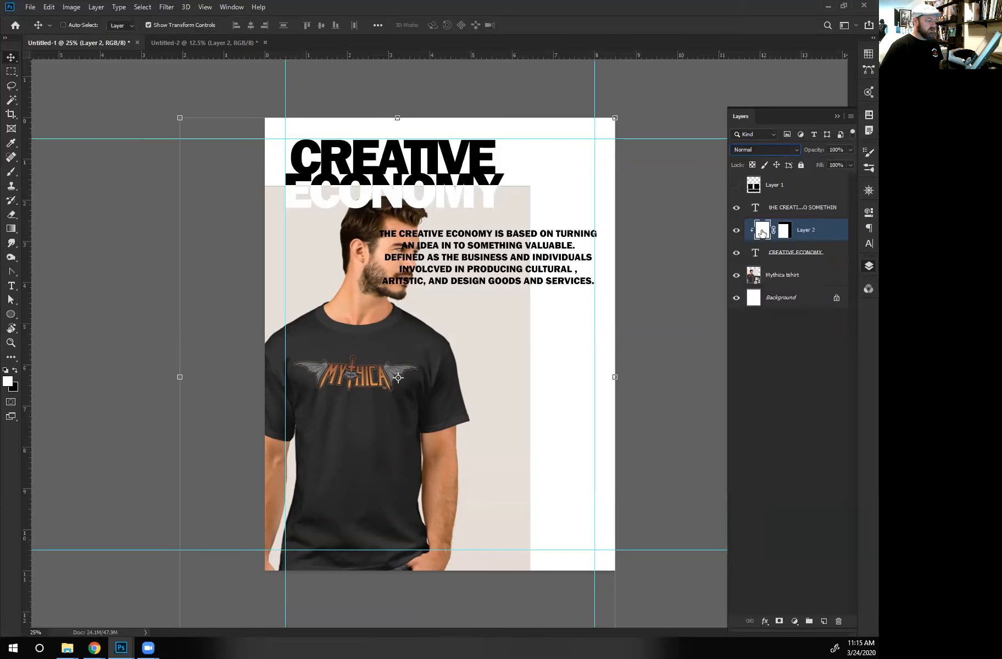
drag(816, 152, 797, 153)
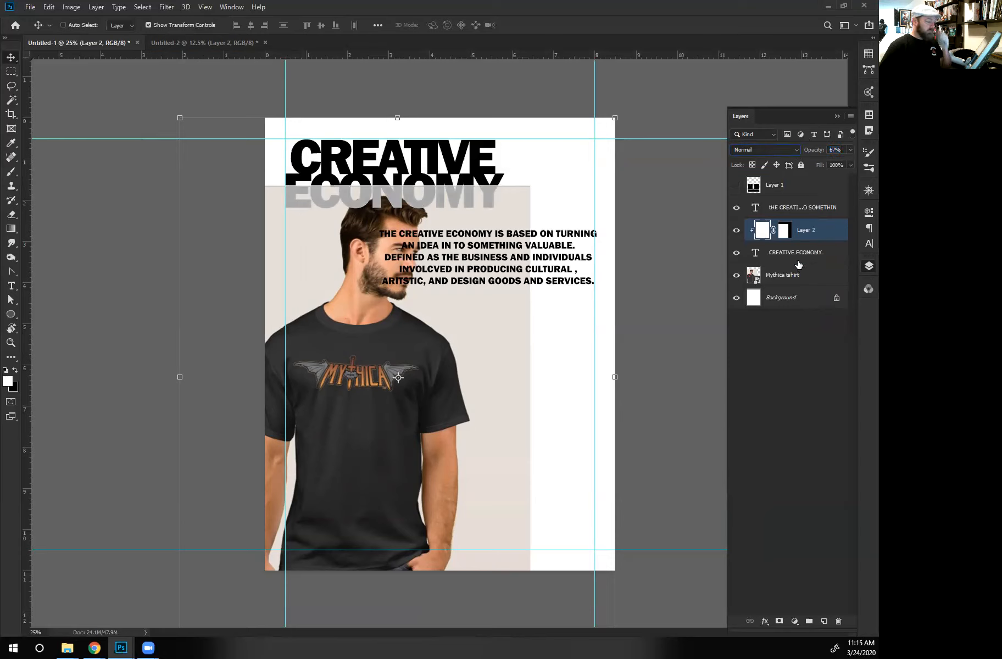
- Narrow the description paragraph's text box to fit between the man's face and the right margin guide, and nudge it up slightly
click(791, 281)
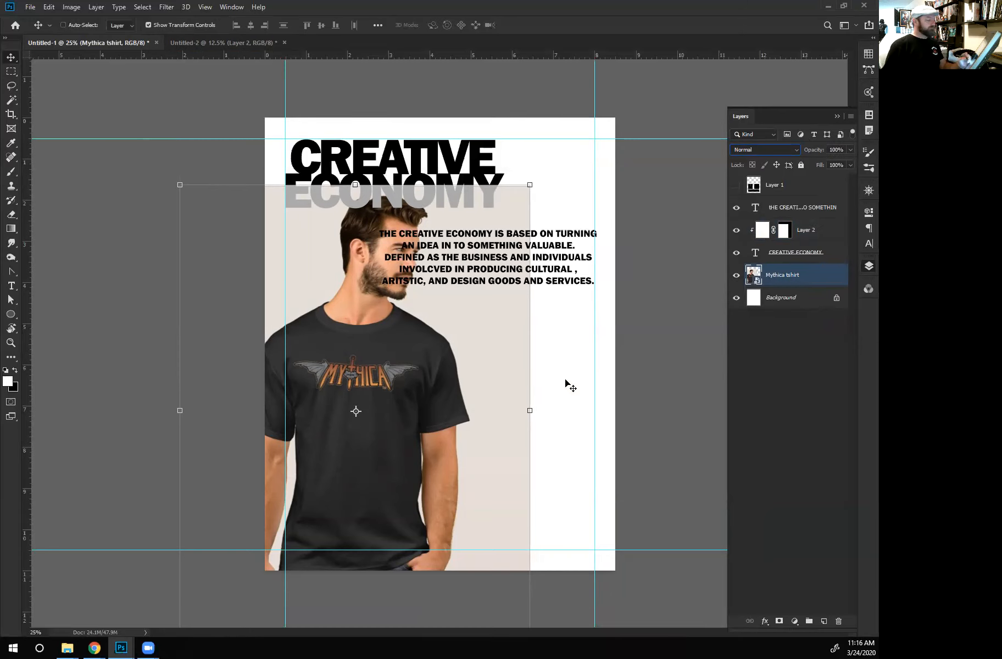
click(795, 212)
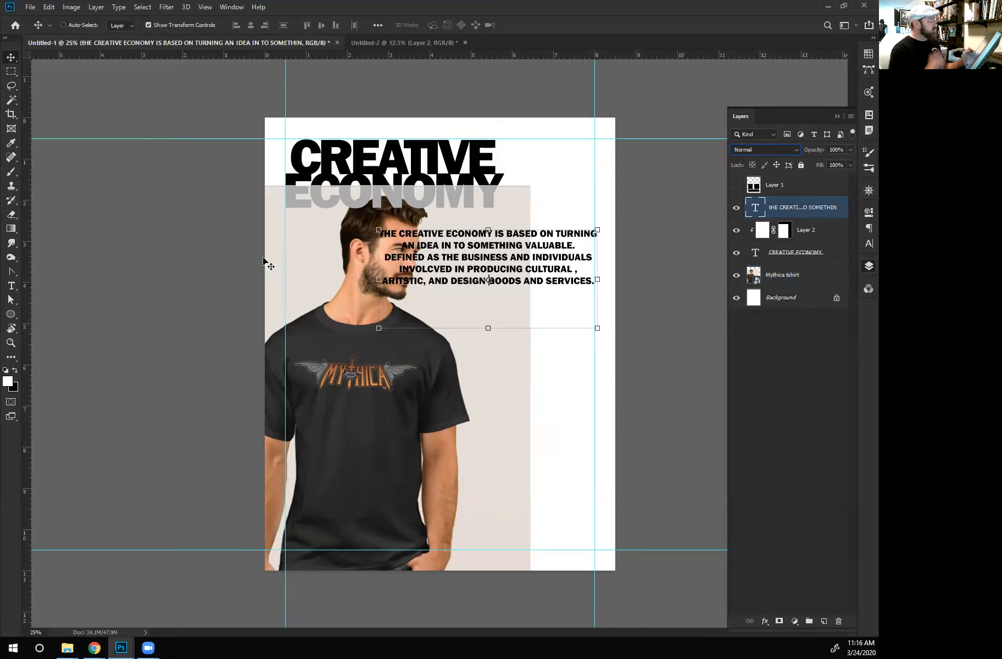
click(11, 285)
click(388, 255)
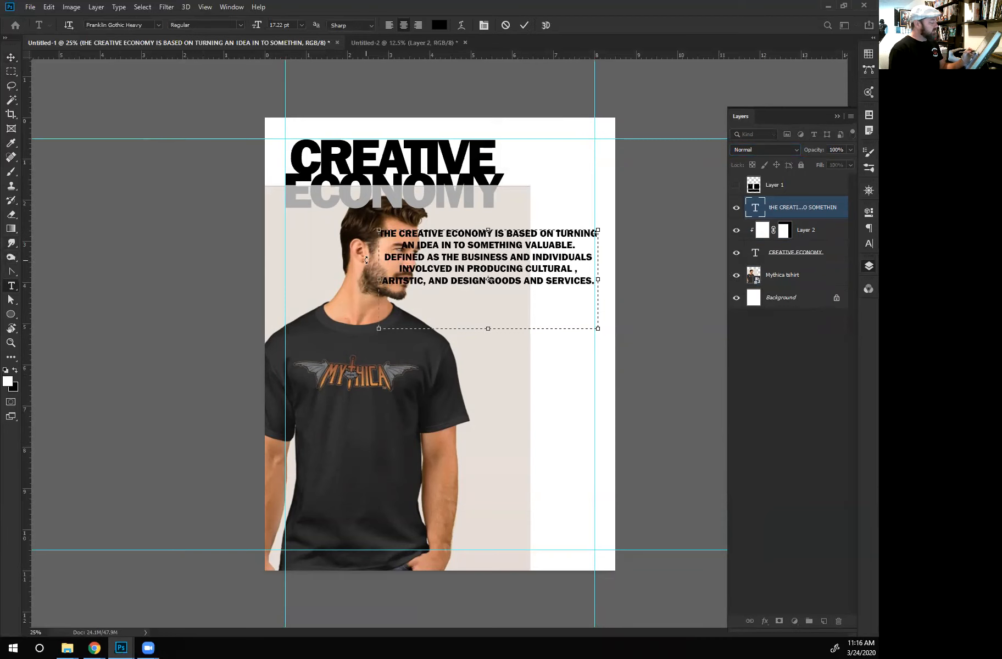
drag(379, 279, 455, 279)
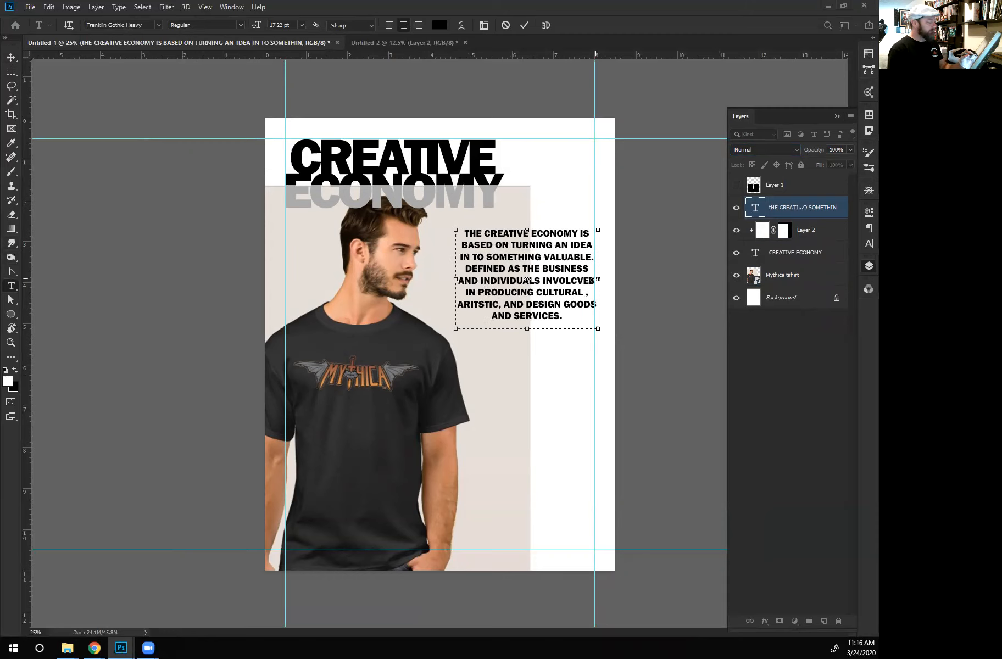
drag(598, 280, 594, 280)
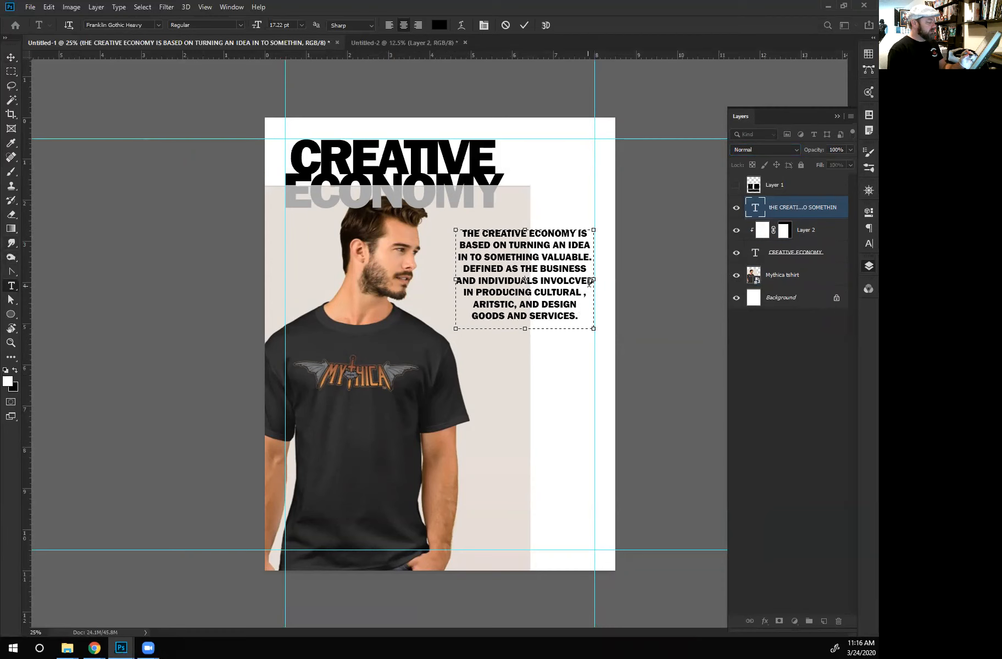
click(10, 57)
drag(497, 283, 496, 275)
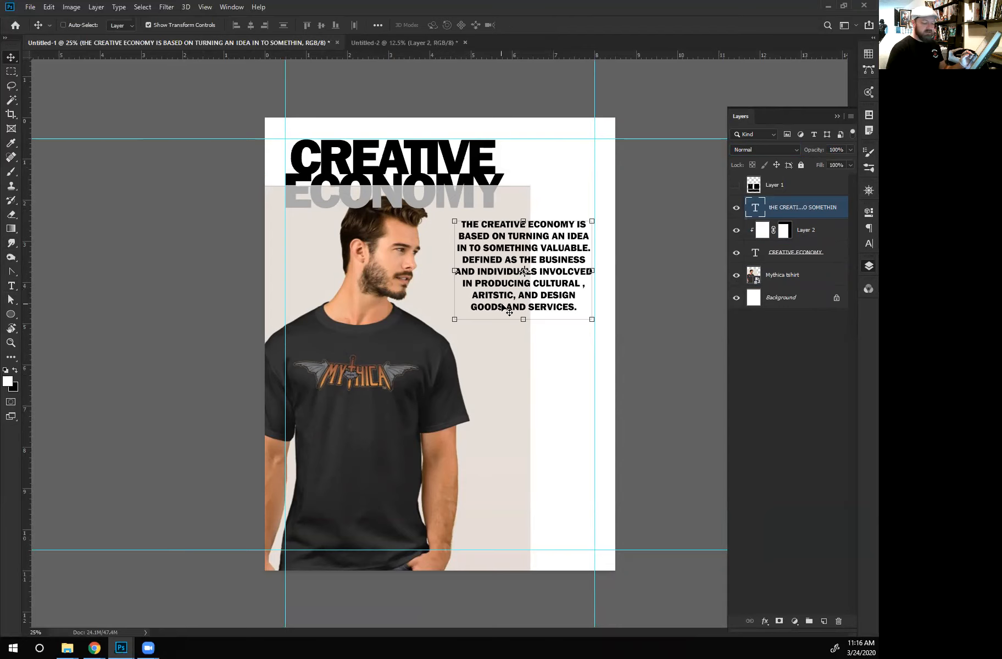
- Correct the spelling of ARITSTIC to ARTISTIC in the description paragraph
key(t)
click(491, 294)
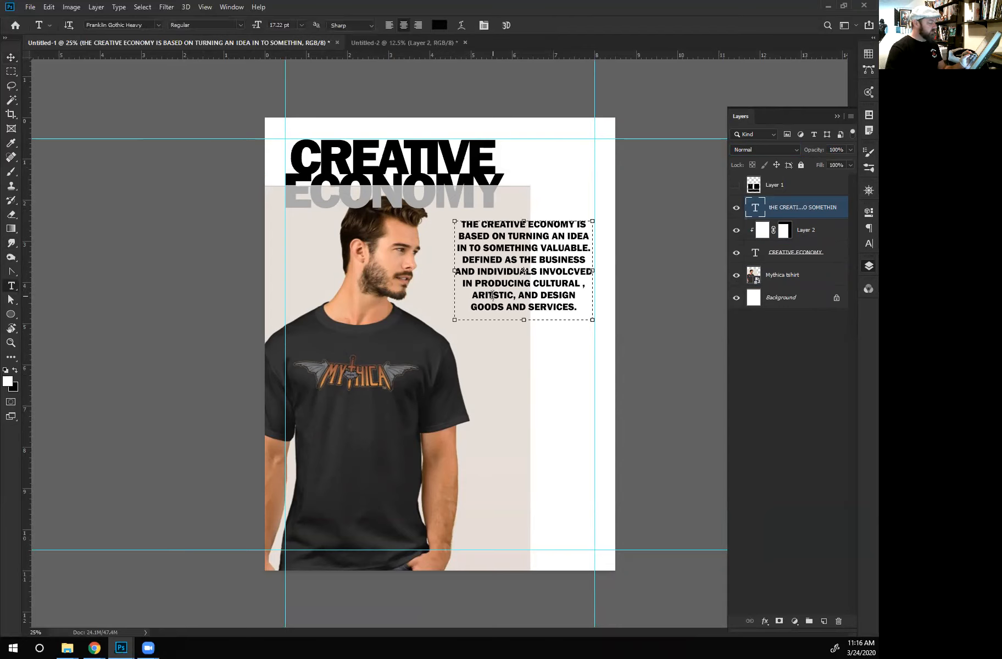
key(BackSpace)
key(BackSpace)
key(Delete)
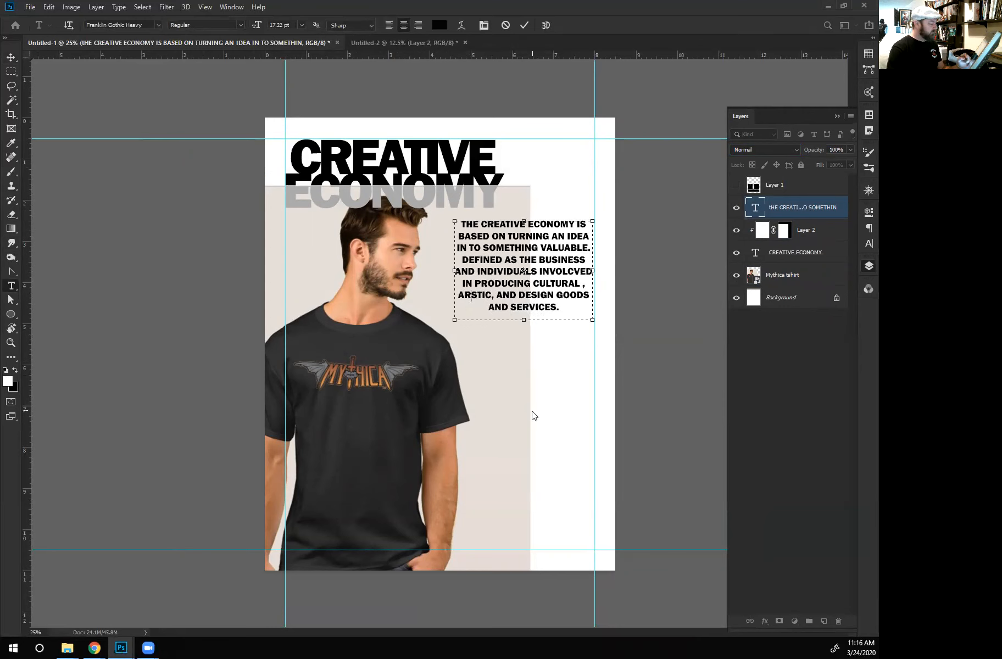
text(T)
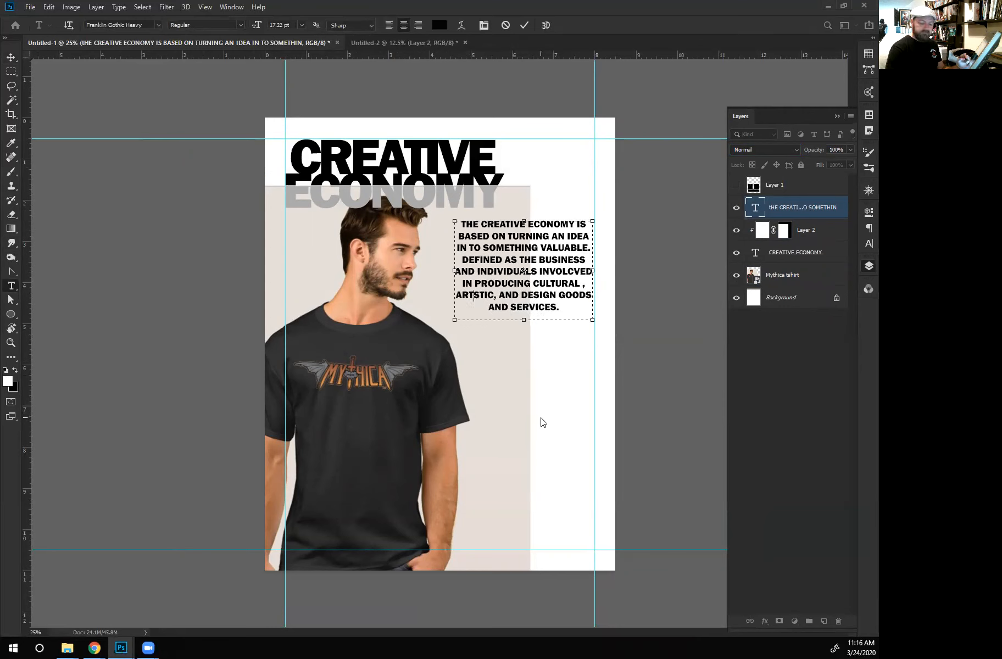
text(I)
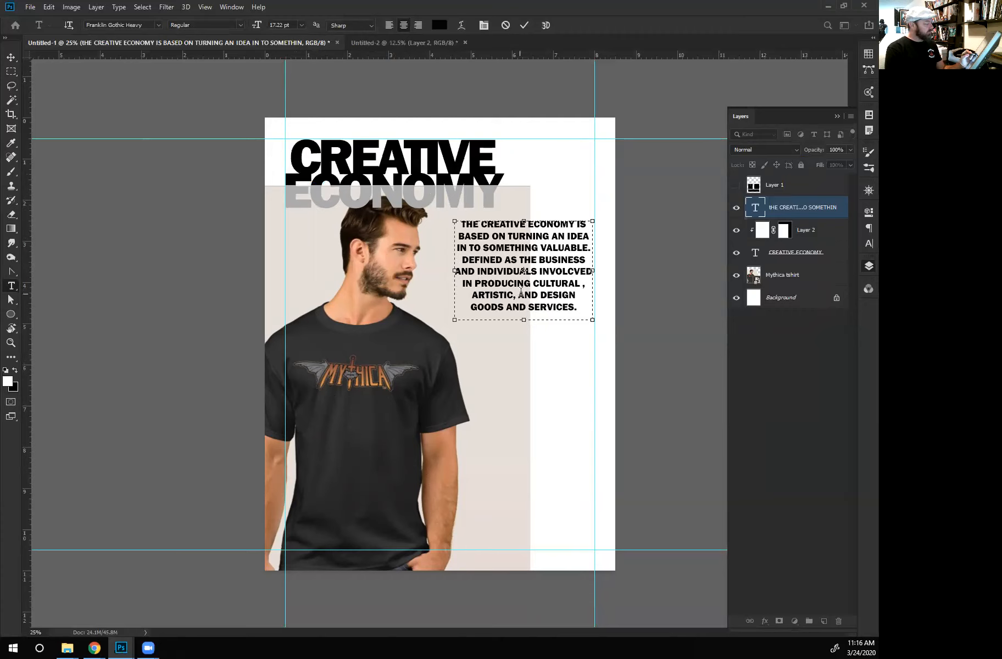
click(10, 57)
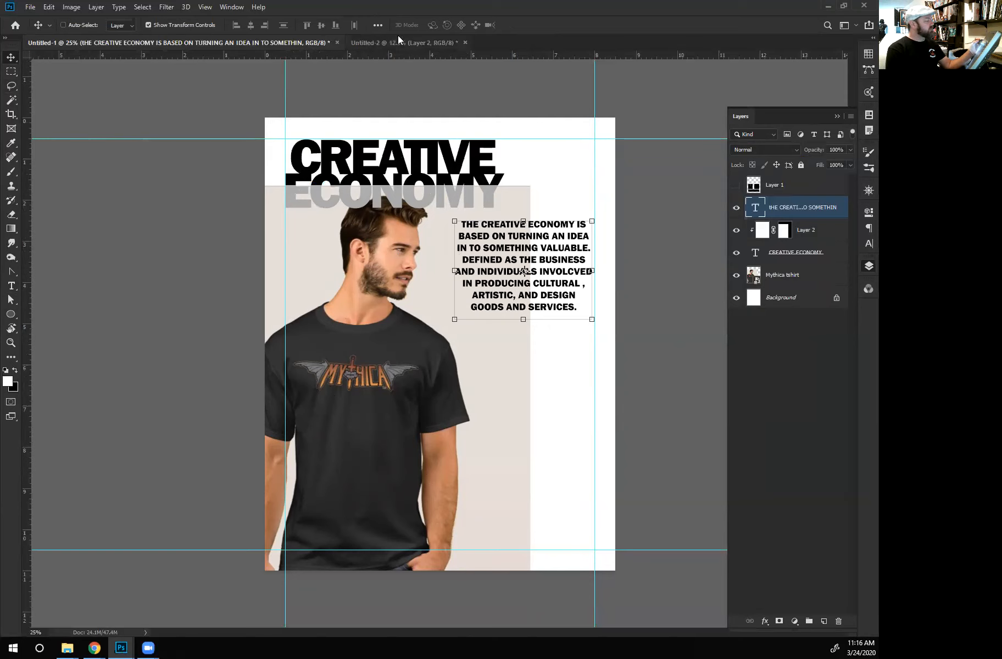
- Copy the sketched MYTHICA logo layer from Untitled-2 onto the Untitled-1 page, over the lower part of the T-shirt photo
click(385, 41)
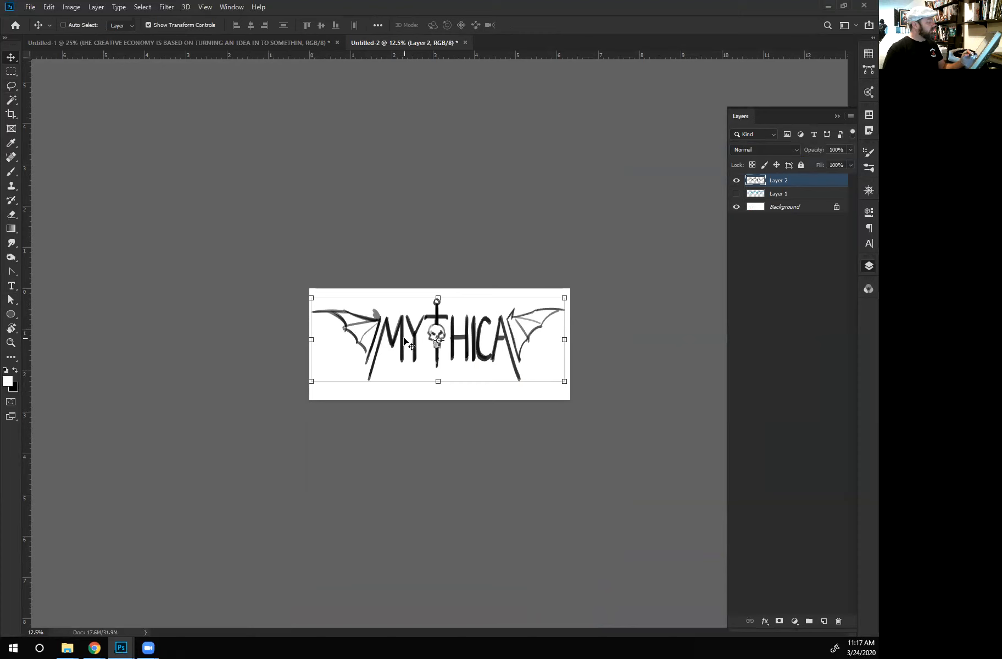
drag(771, 181, 476, 446)
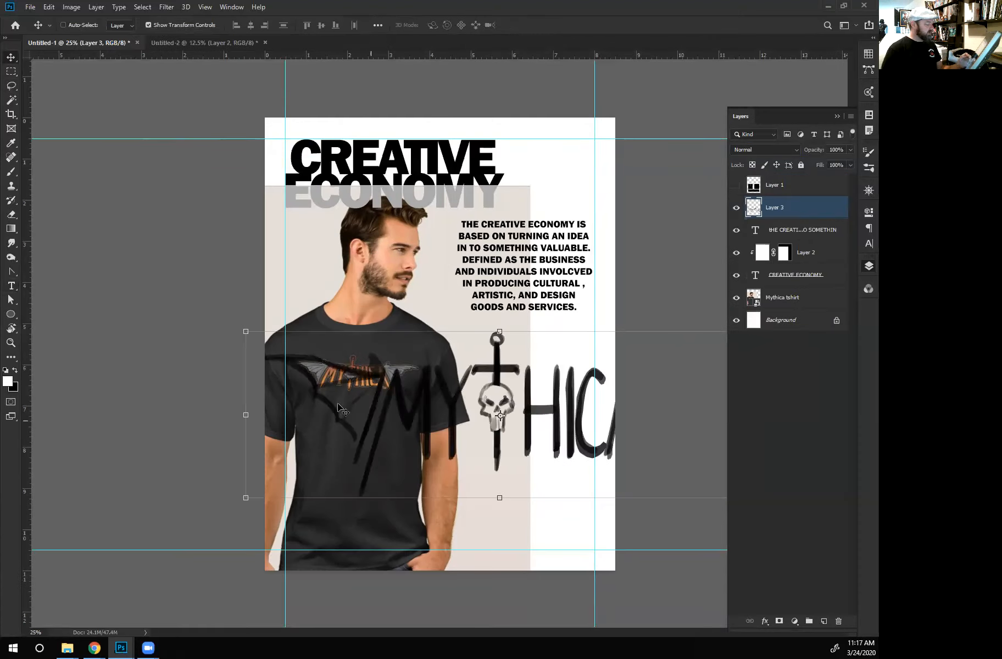
- Scale the MYTHICA logo sketch to about 25.45% and place it below the description paragraph, between the sleeve and the right margin guide
drag(244, 497, 413, 424)
drag(484, 419, 501, 384)
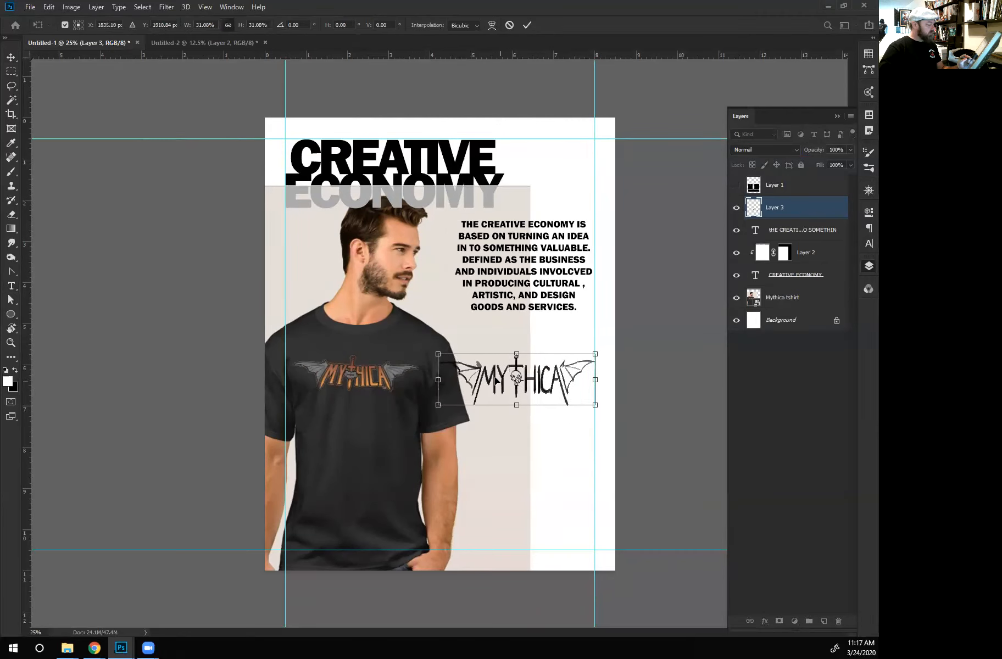
drag(439, 405, 488, 389)
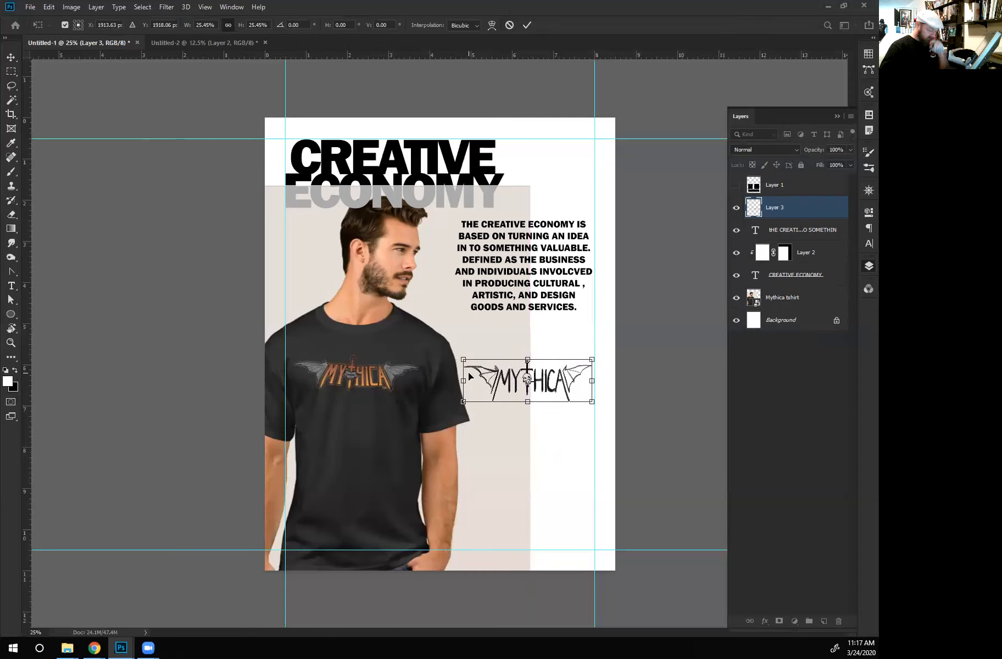
key(Return)
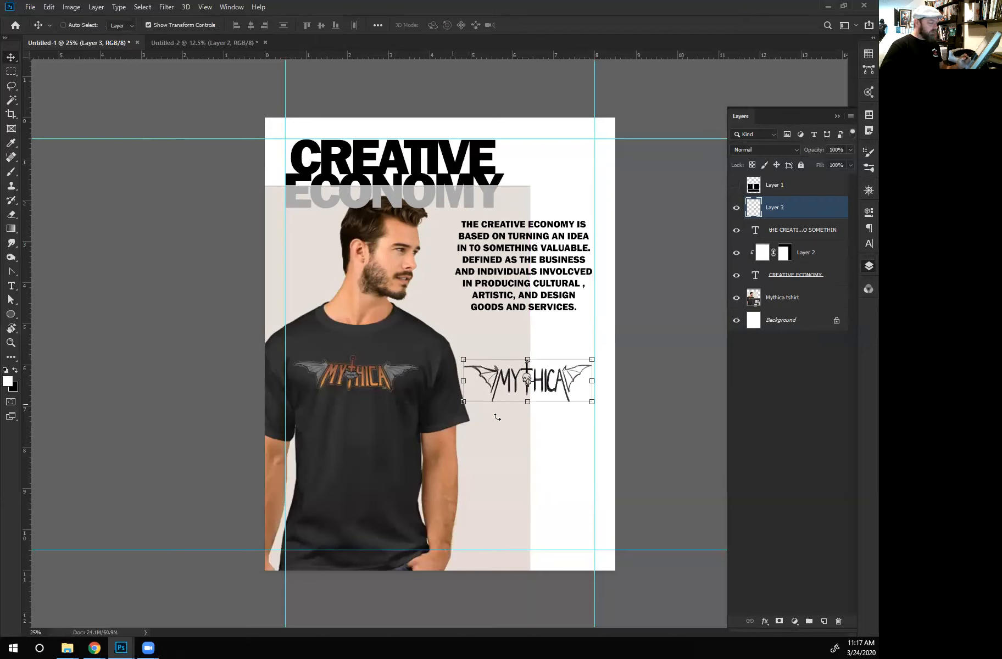
- Add a new layer beneath the logo sketch and marquee a rectangle around the logo, reaching the page's right edge
click(774, 230)
click(822, 620)
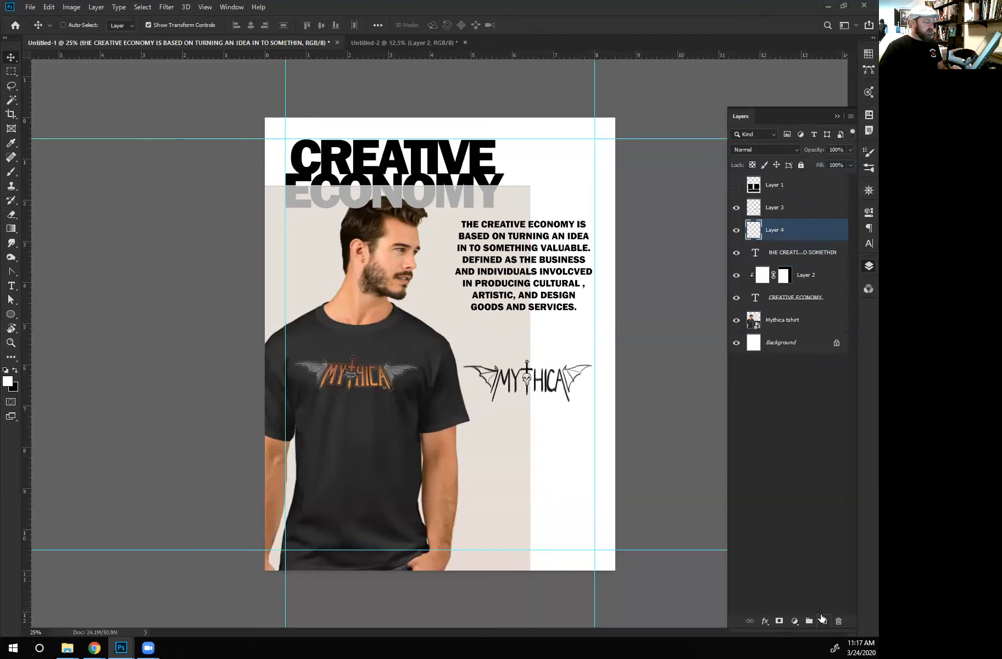
key(m)
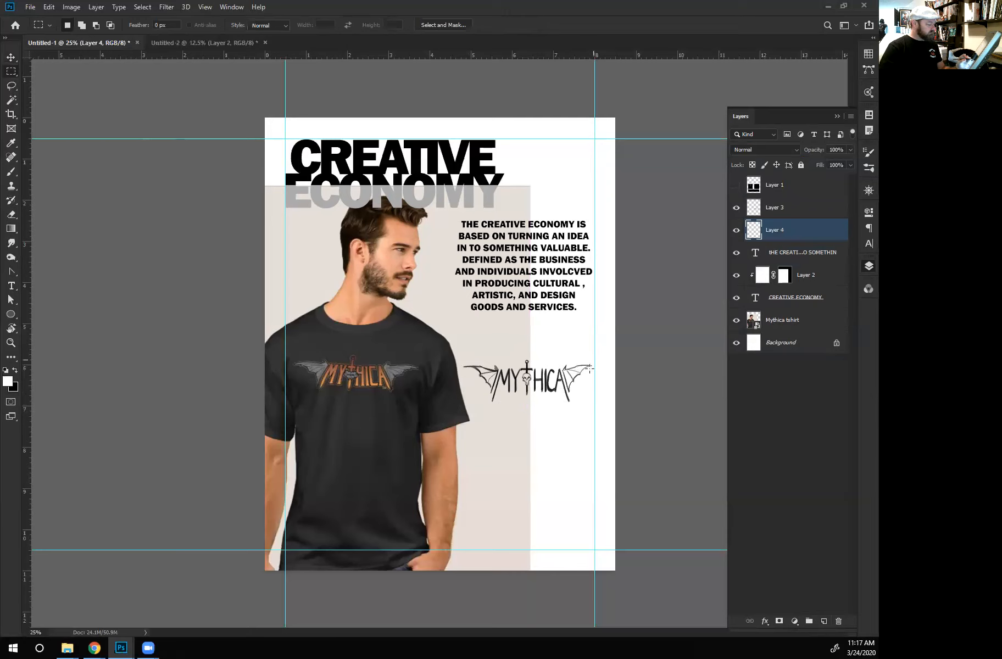
drag(627, 347, 450, 405)
drag(449, 404, 449, 405)
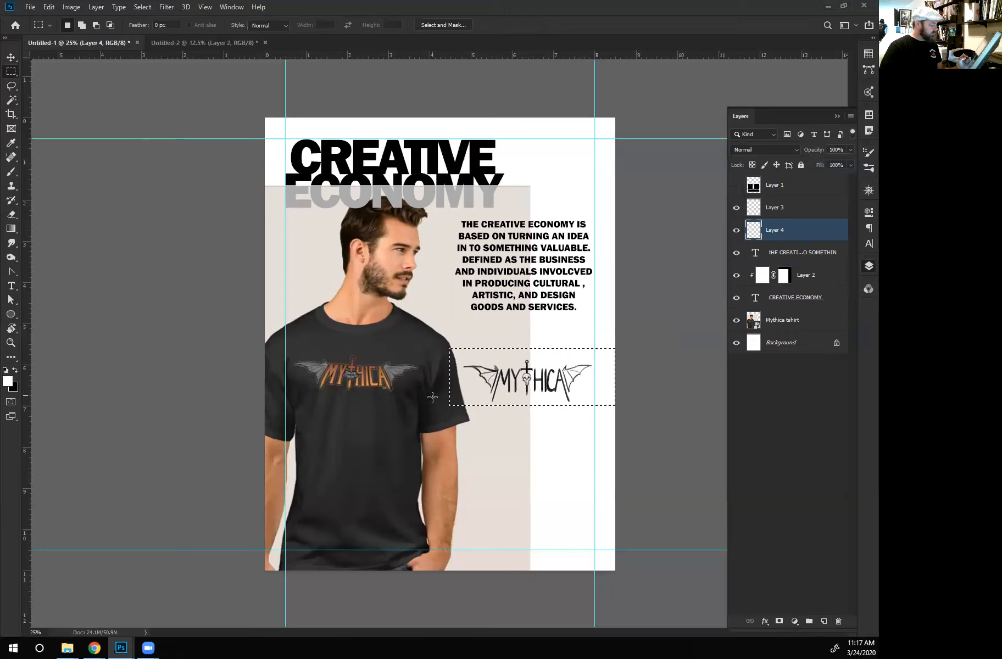
- Fill the rectangle on Layer 4 with gray #777b7e sampled from the T-shirt logo's wing, and deselect
key(i)
click(7, 383)
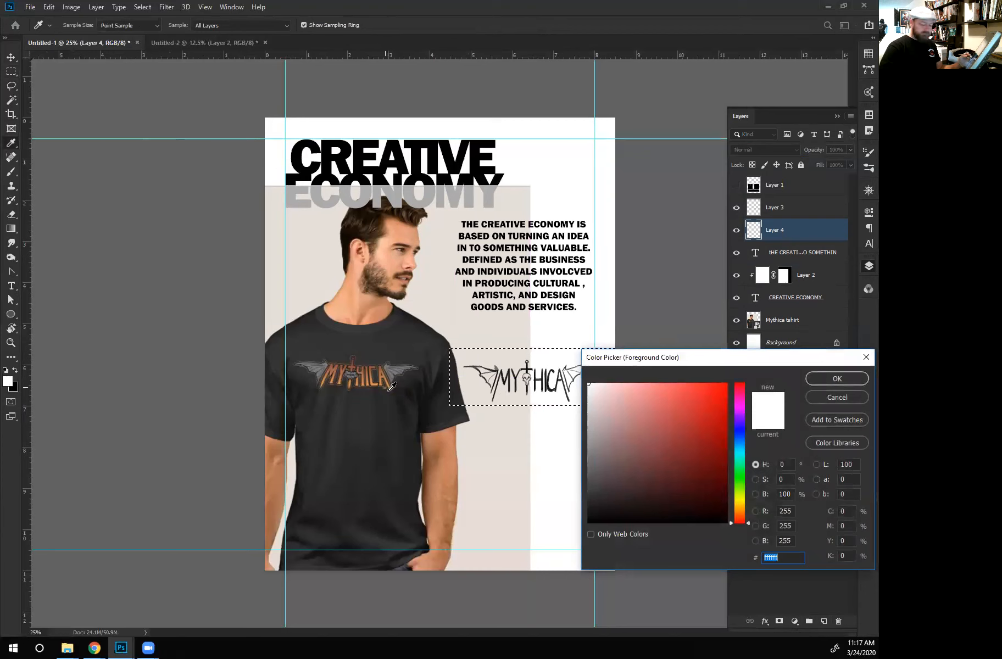
key(alt)
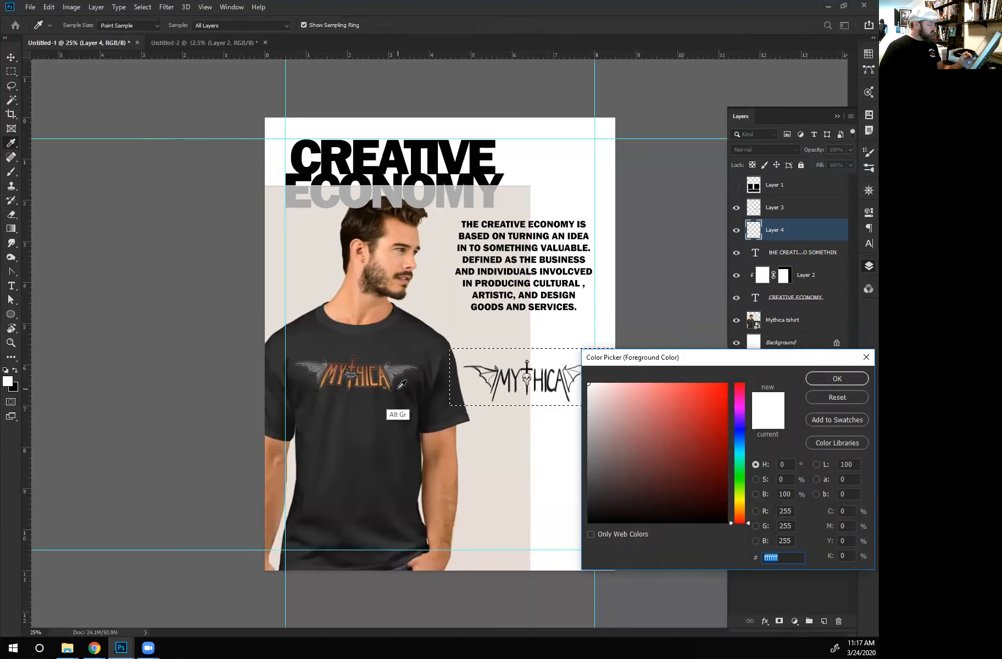
click(395, 368)
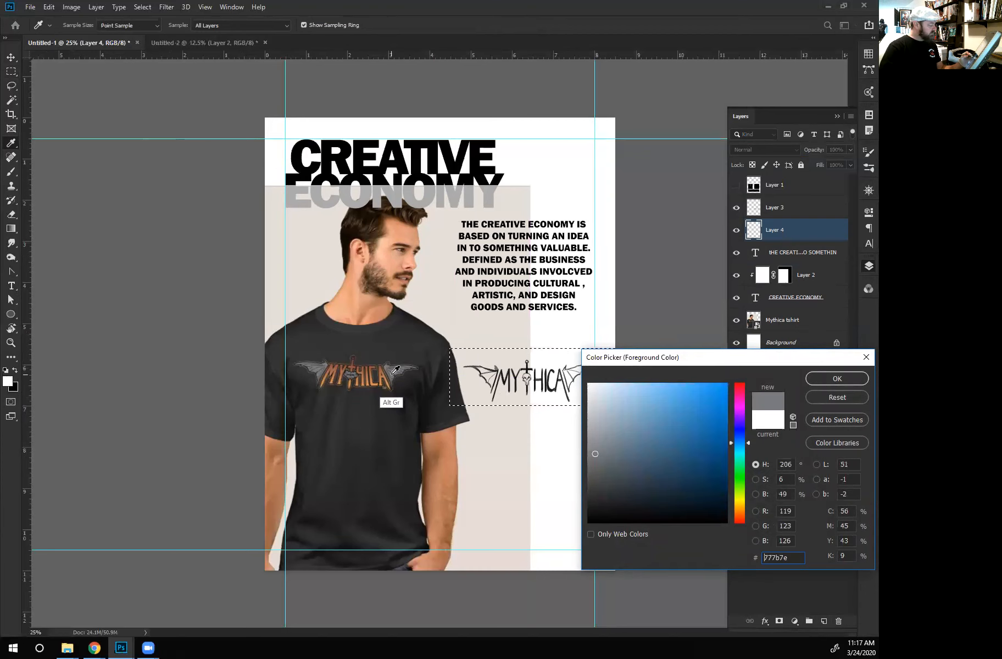
click(819, 382)
key(alt+BackSpace)
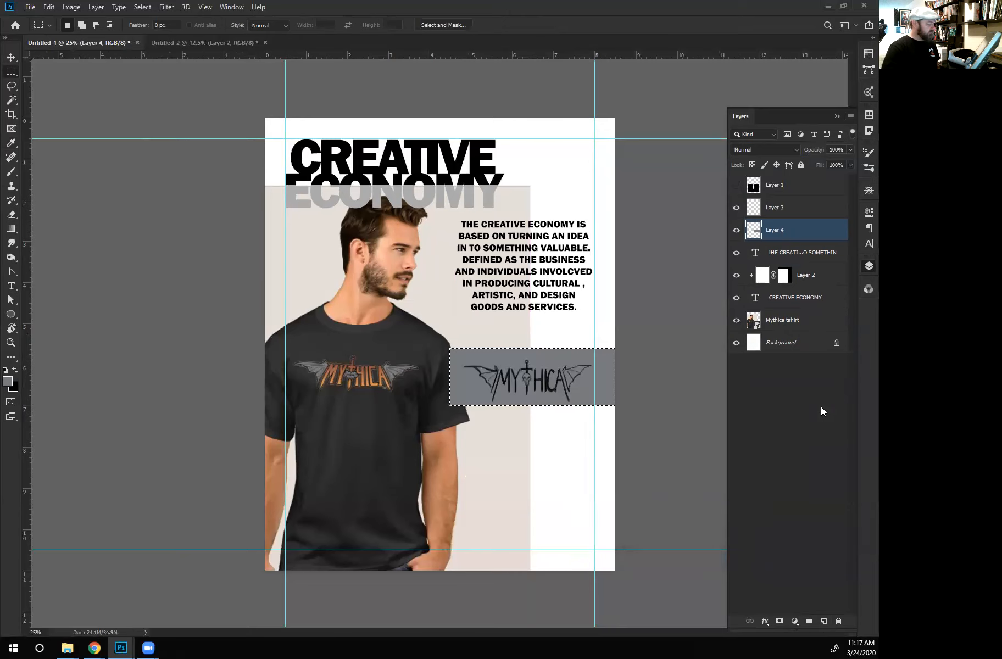
key(ctrl+d)
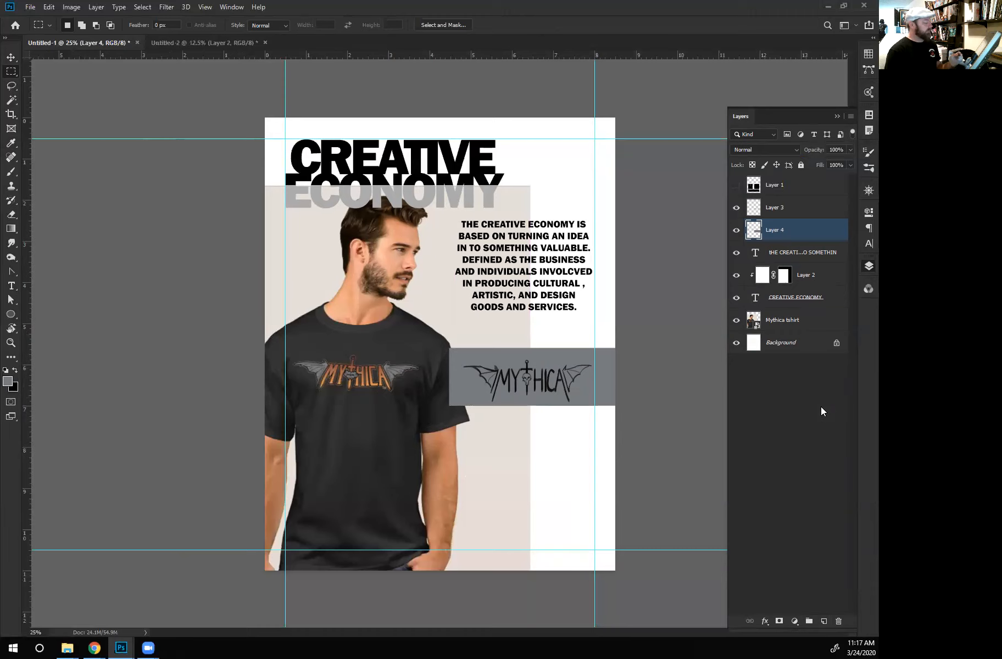
- Shift the MYTHICA sketch slightly up and to the left within the gray band
click(782, 212)
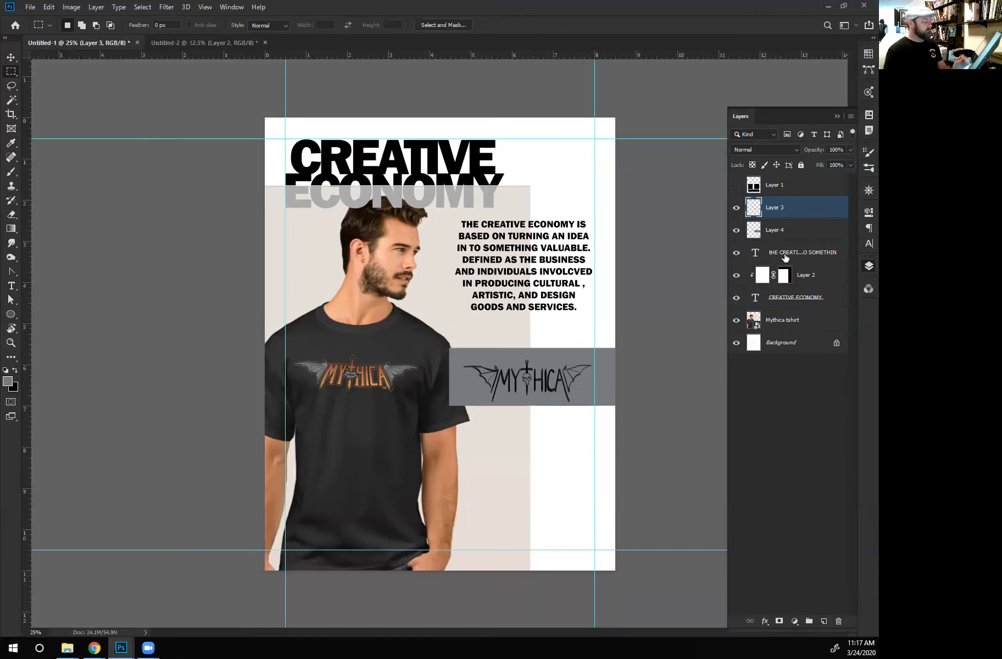
key(v)
drag(550, 384, 540, 371)
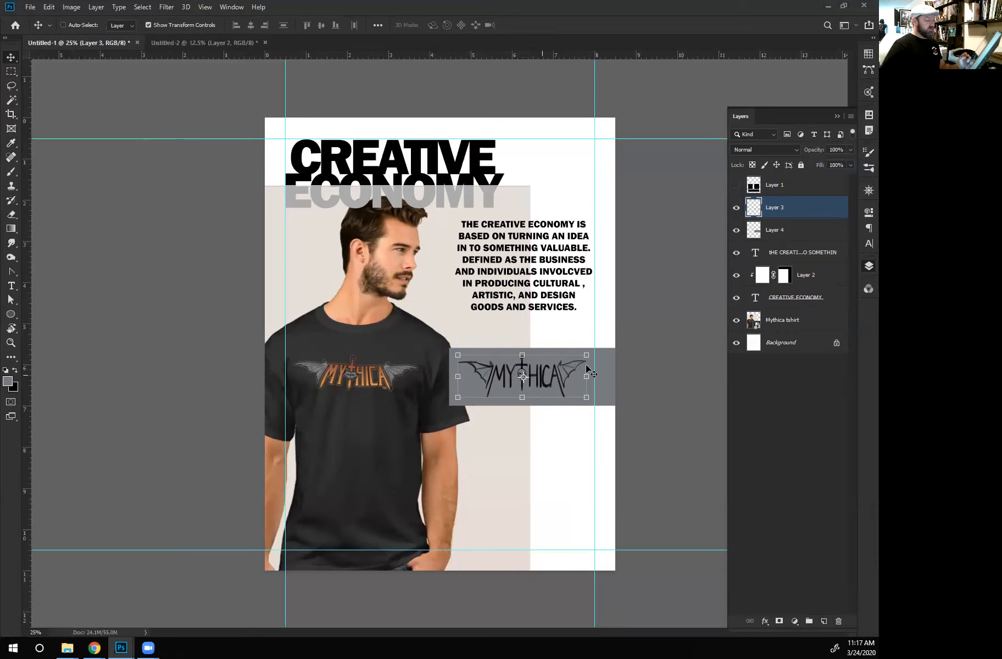
- Move the MYTHICA sketch and its gray band down together, to the height of the shirt's sleeve hem
shift+click(785, 231)
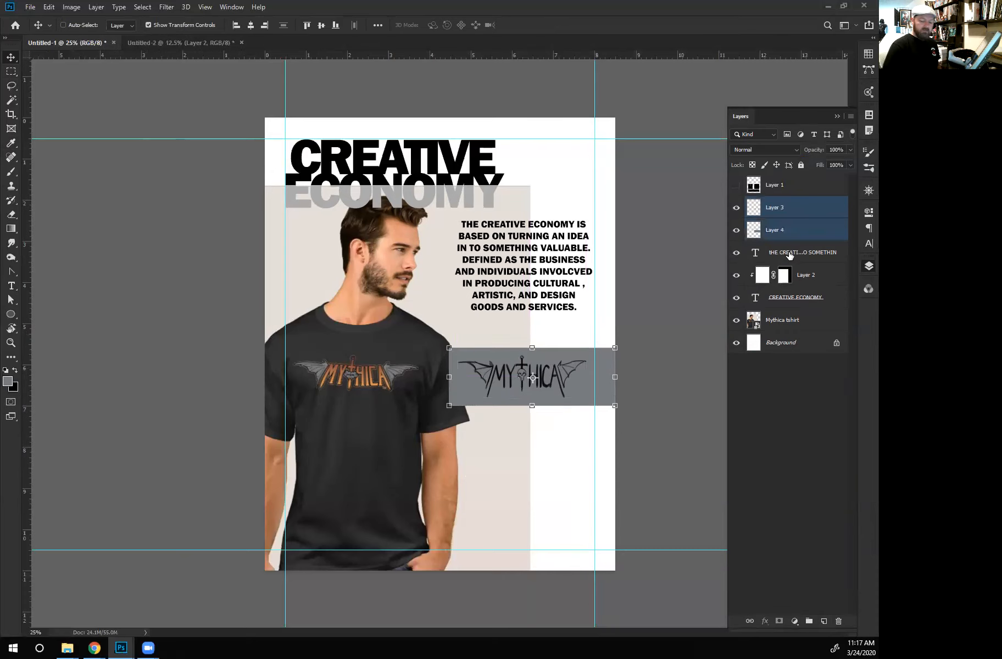
key(shift+Down)
key(shift+Down)
key(shift+Down)
key(shift+Down)
key(shift+Down)
key(shift+Down)
key(shift+Down)
key(shift+Down)
key(shift+Down)
key(shift+Down)
key(shift+Down)
key(shift+Down)
key(shift+Down)
key(shift+Down)
key(shift+Down)
key(shift+Down)
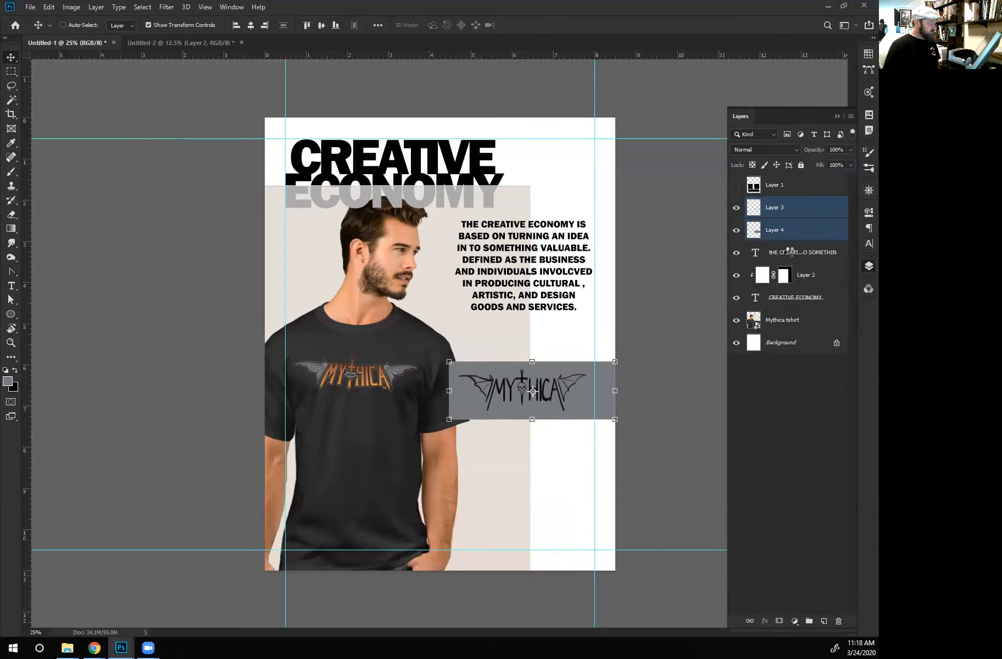
key(shift+Down)
key(shift+Down)
key(shift+Down)
key(shift+Down)
key(shift+Down)
key(shift+Down)
key(shift+Down)
key(shift+Down)
key(shift+Down)
key(shift+Down)
- Move the description paragraph down to sit midway between the headline and the gray logo band
key(shift+Down)
key(shift+Down)
key(shift+Down)
key(shift+Down)
key(shift+Down)
key(shift+Down)
key(shift+Down)
key(shift+Down)
key(shift+Down)
key(shift+Down)
click(780, 254)
key(shift+Down)
key(shift+Down)
key(shift+Down)
key(shift+Down)
key(shift+Down)
key(shift+Down)
key(shift+Down)
key(shift+Down)
key(shift+Down)
key(shift+Down)
key(shift+Down)
key(shift+Down)
key(shift+Down)
key(shift+Down)
key(shift+Down)
key(shift+Up)
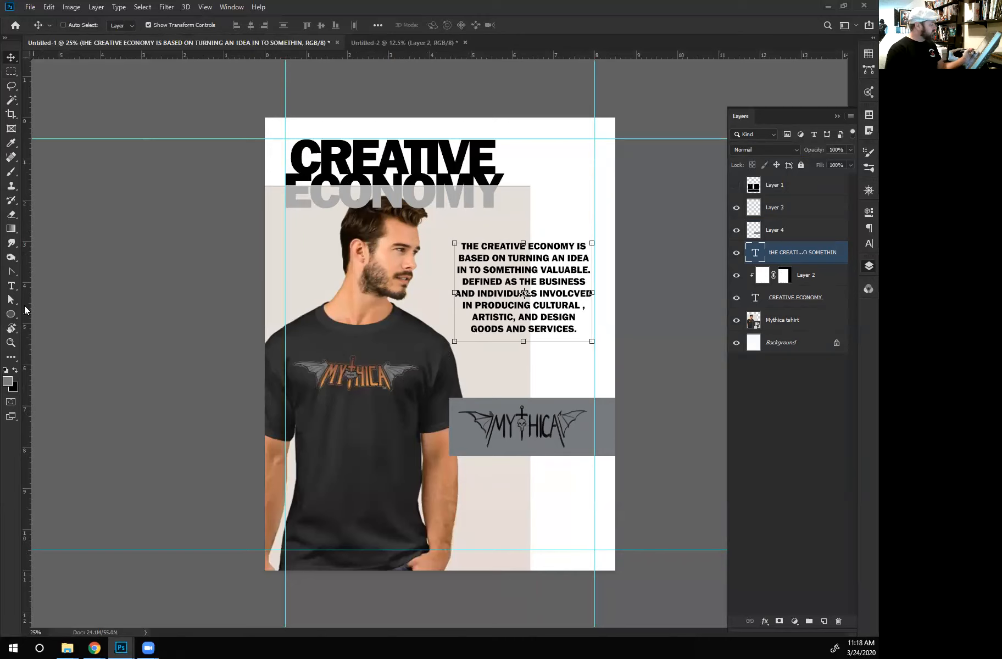
- Add a PRODUCT text label above the man's shoulder and align it to the left margin guide
click(11, 286)
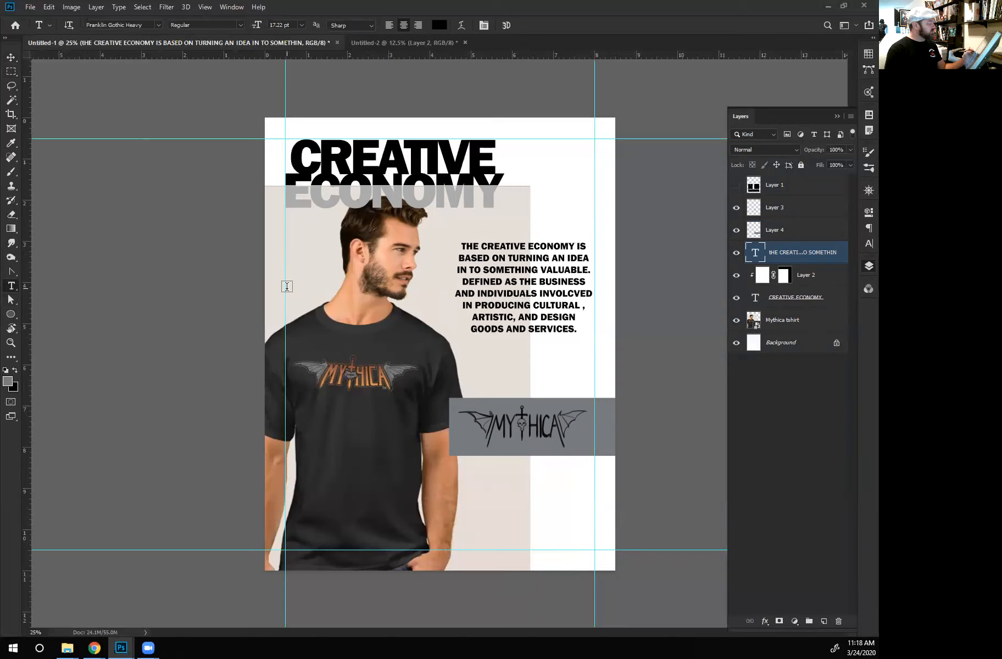
click(292, 277)
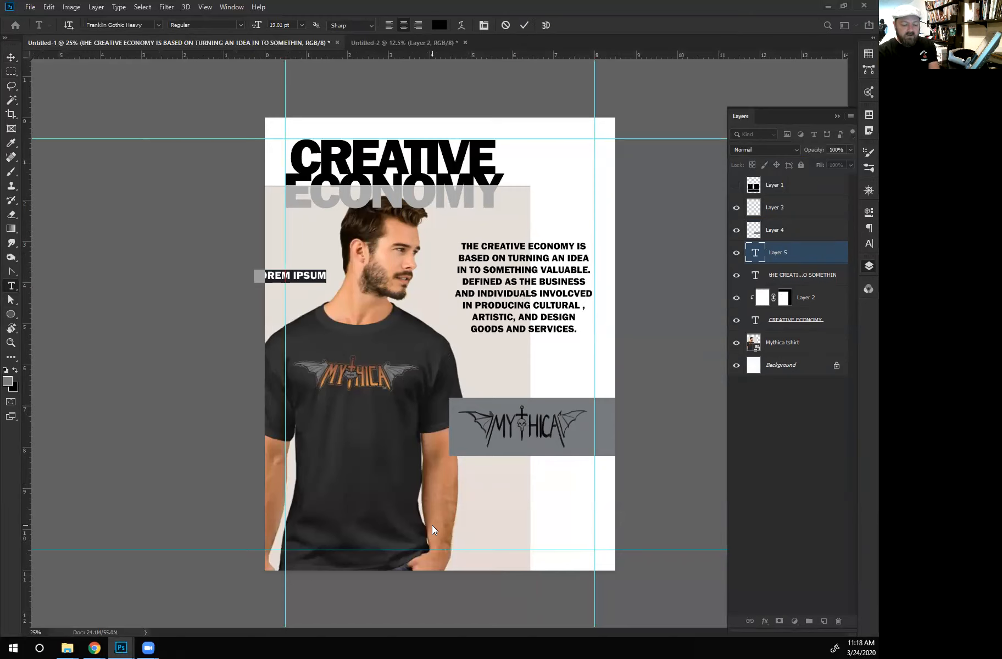
text(PRODUCXT)
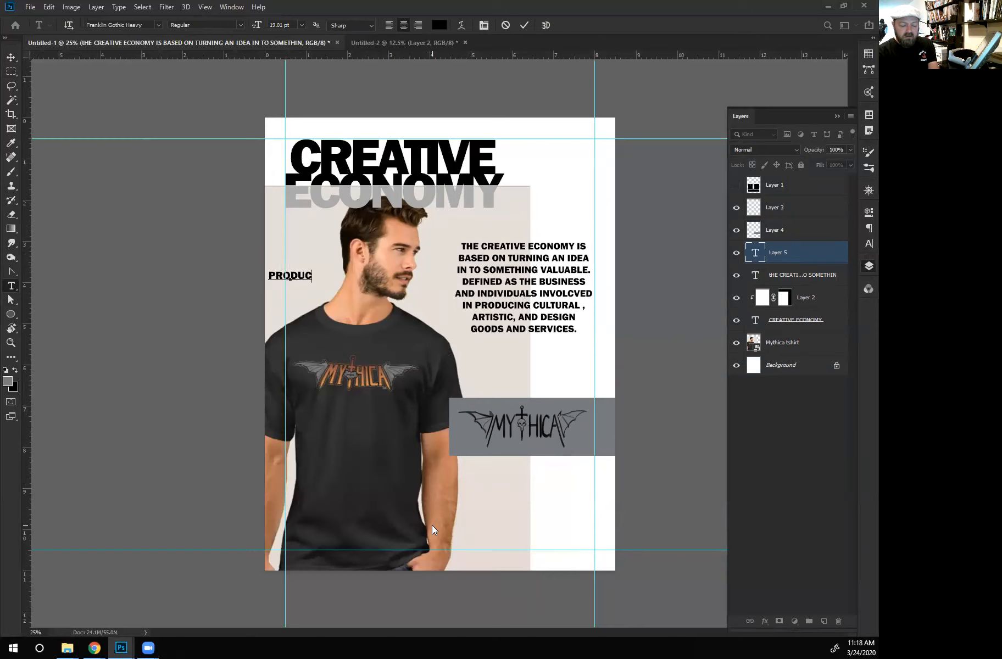
key(BackSpace)
key(BackSpace)
text(T)
click(10, 57)
drag(302, 281, 278, 280)
- Change the PRODUCT label's font to Roboto
key(t)
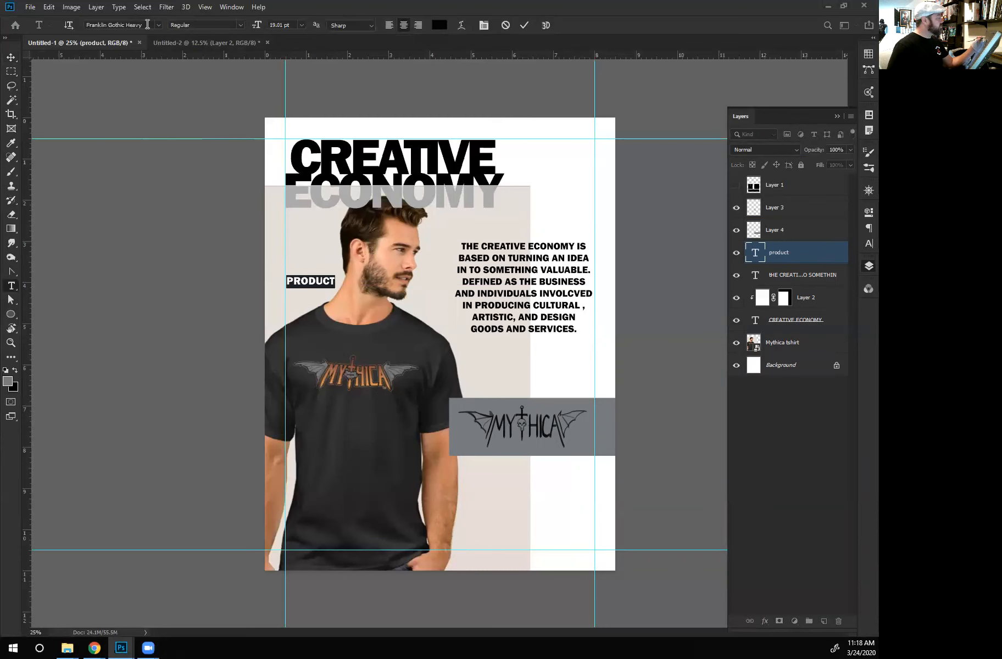
click(159, 25)
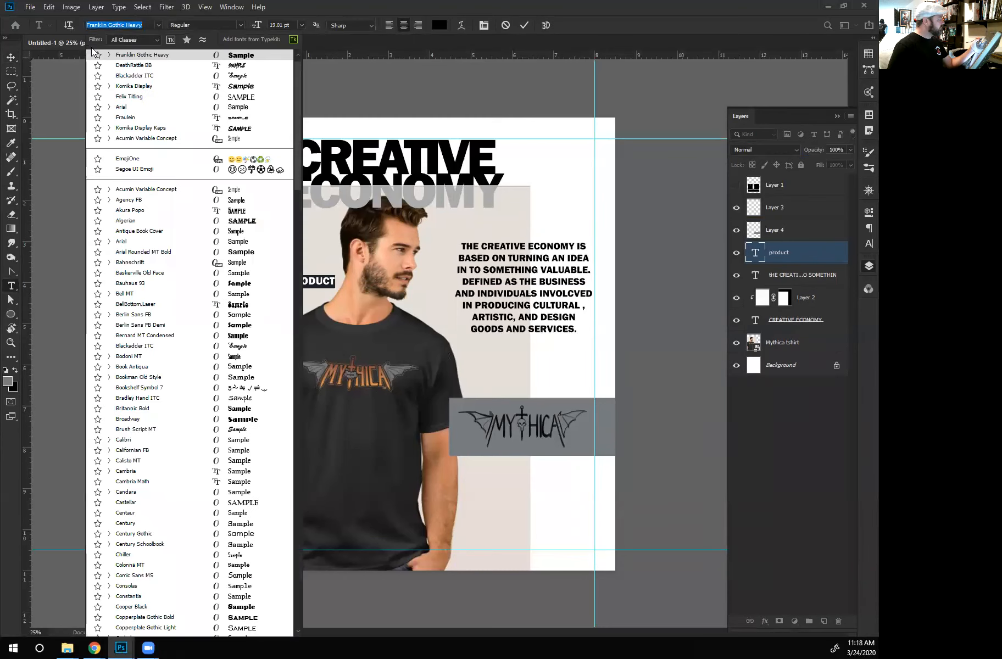
scroll(296, 120, down, 12)
scroll(283, 374, down, 20)
scroll(283, 434, down, 3)
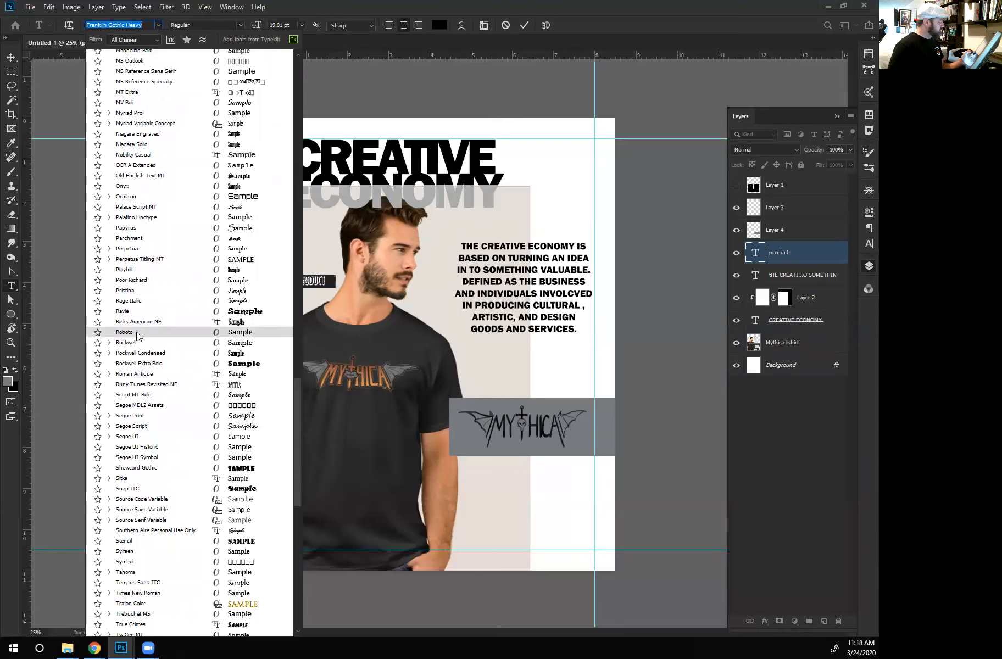
click(137, 333)
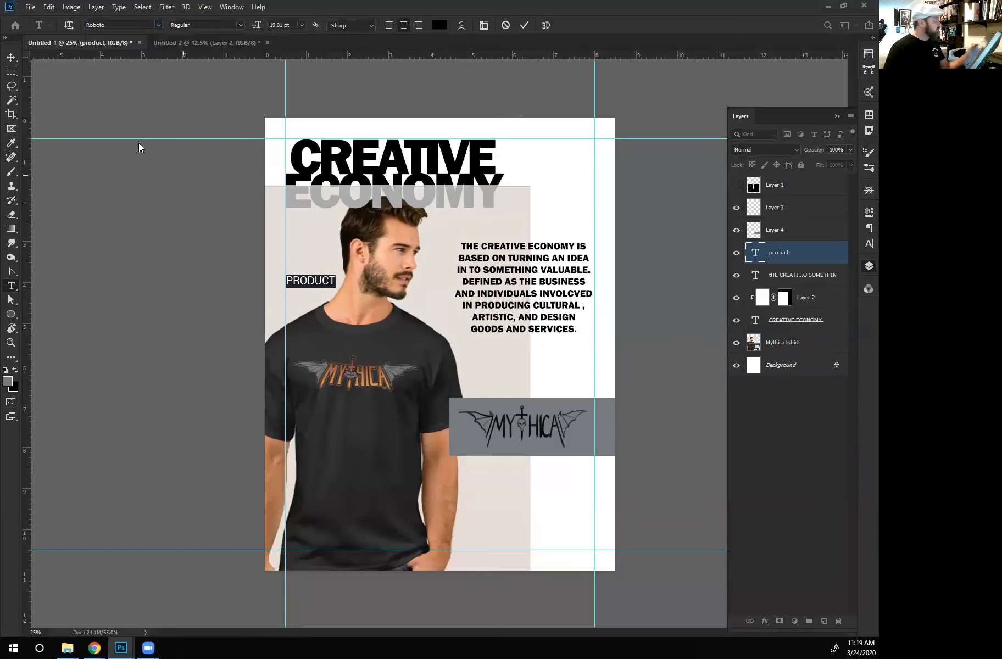
click(10, 57)
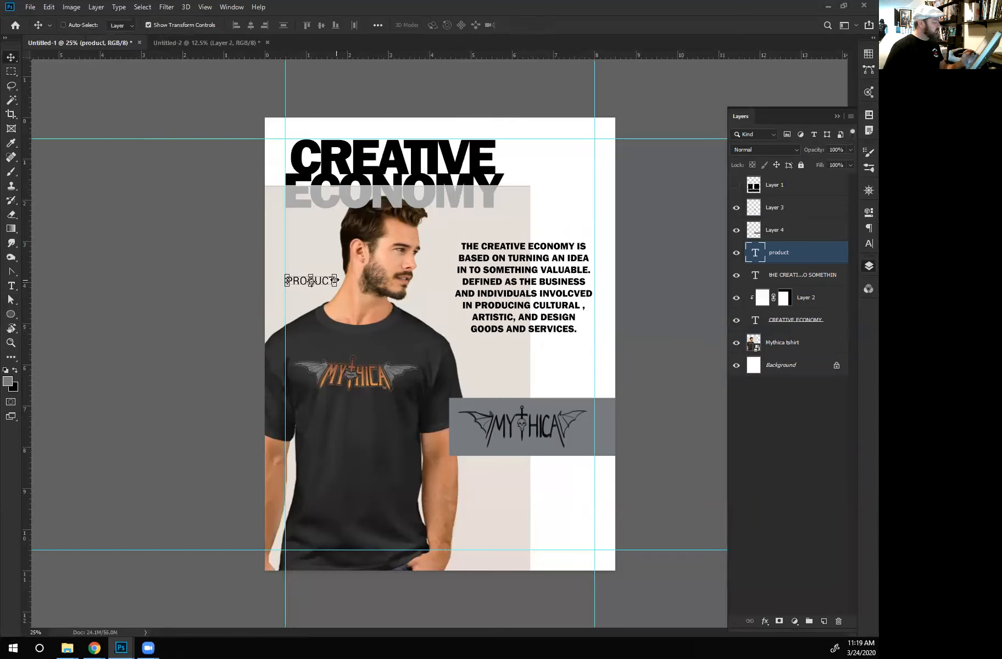
- Duplicate the PRODUCT label to just above the gray logo band and change the copy's text to IDEA
drag(332, 286, 541, 383)
key(t)
double_click(552, 380)
key(BackSpace)
text(IDEA)
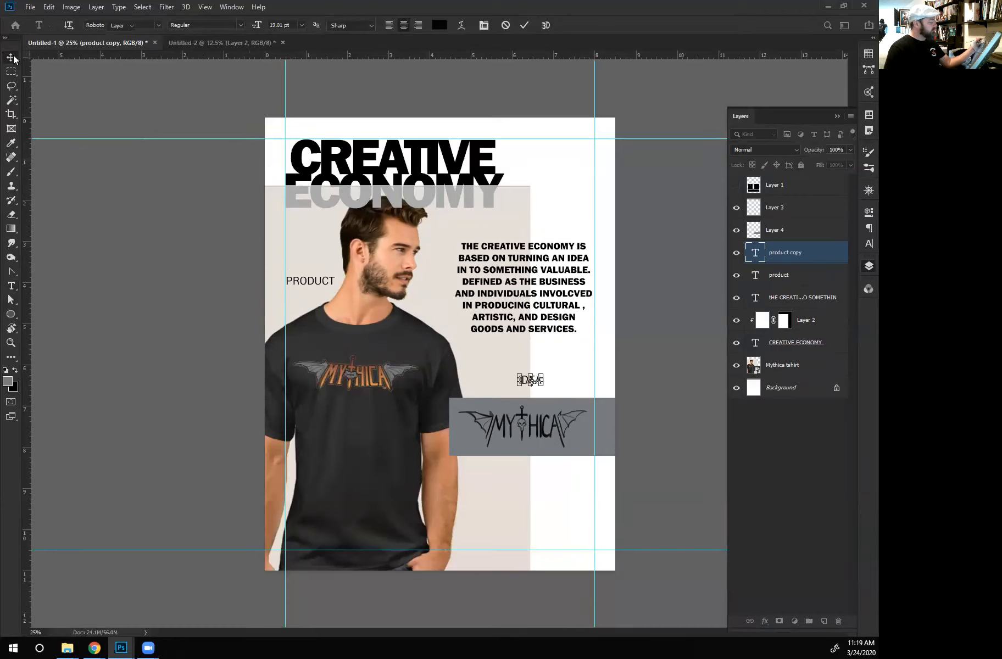
key(ctrl+Return)
key(v)
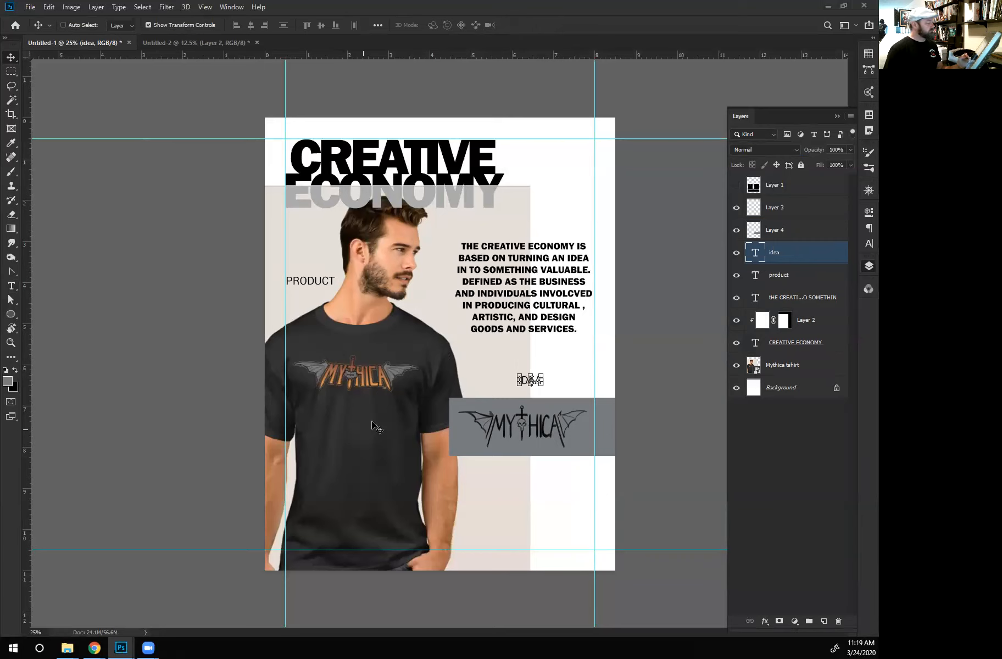
- Change the whole description paragraph's font to Roboto and apply faux bold to it
click(787, 297)
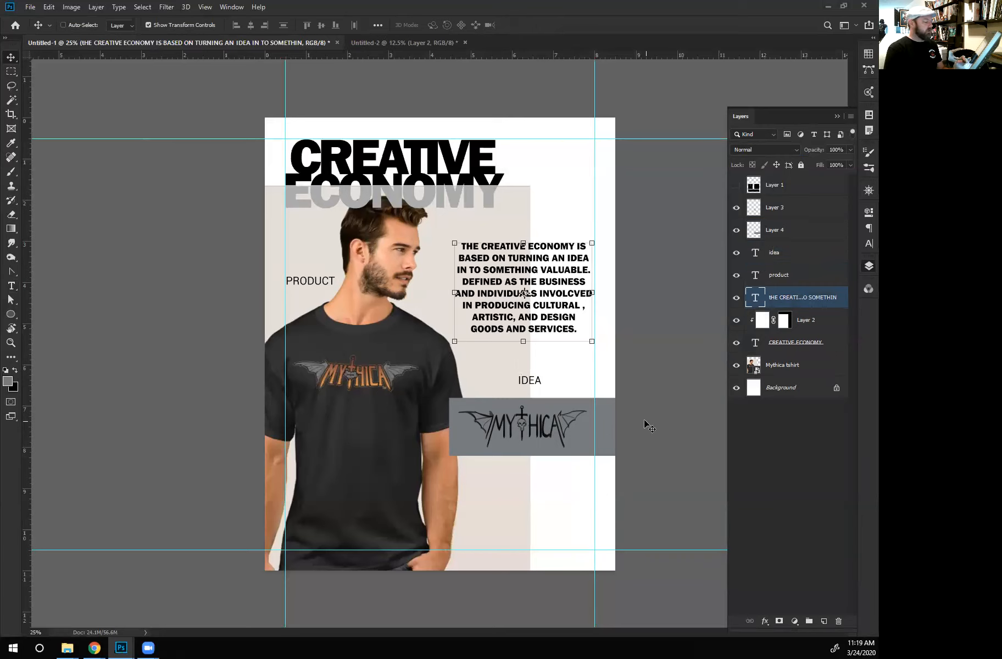
key(t)
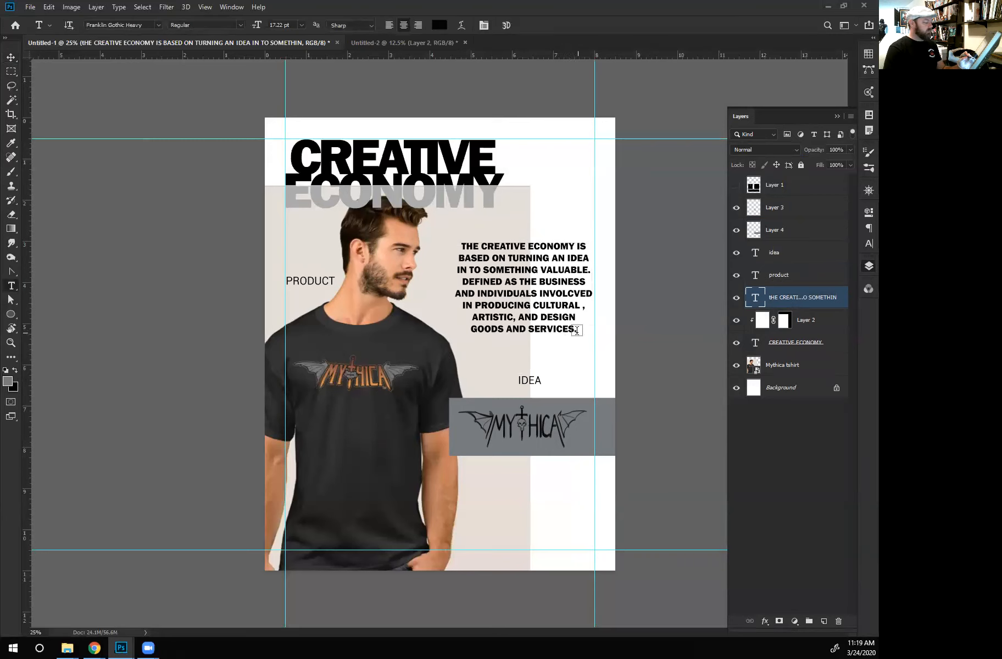
drag(576, 330, 149, 48)
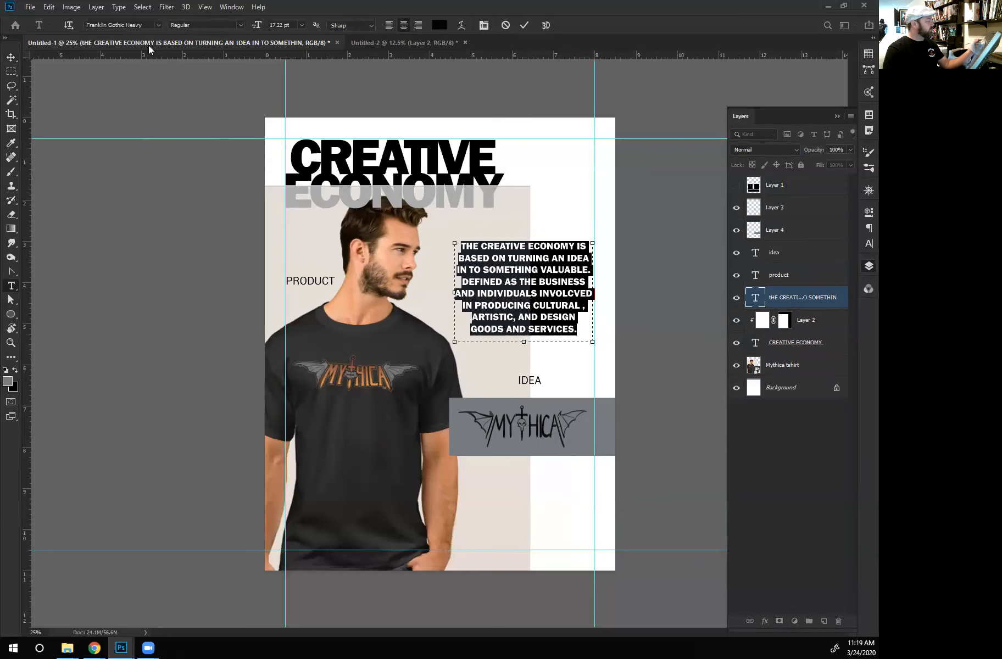
click(158, 25)
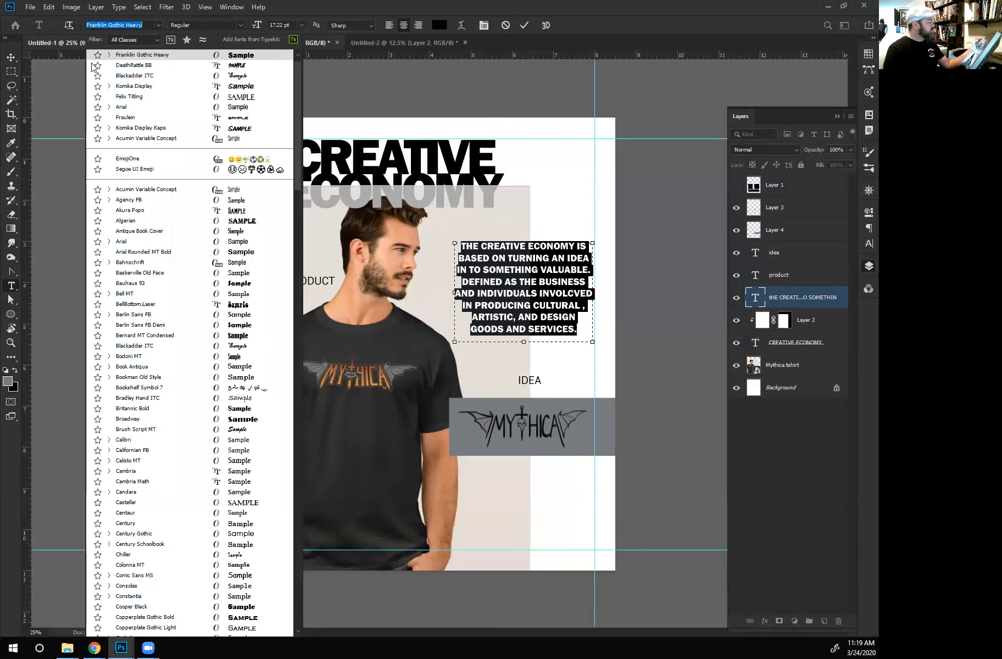
drag(295, 171, 303, 493)
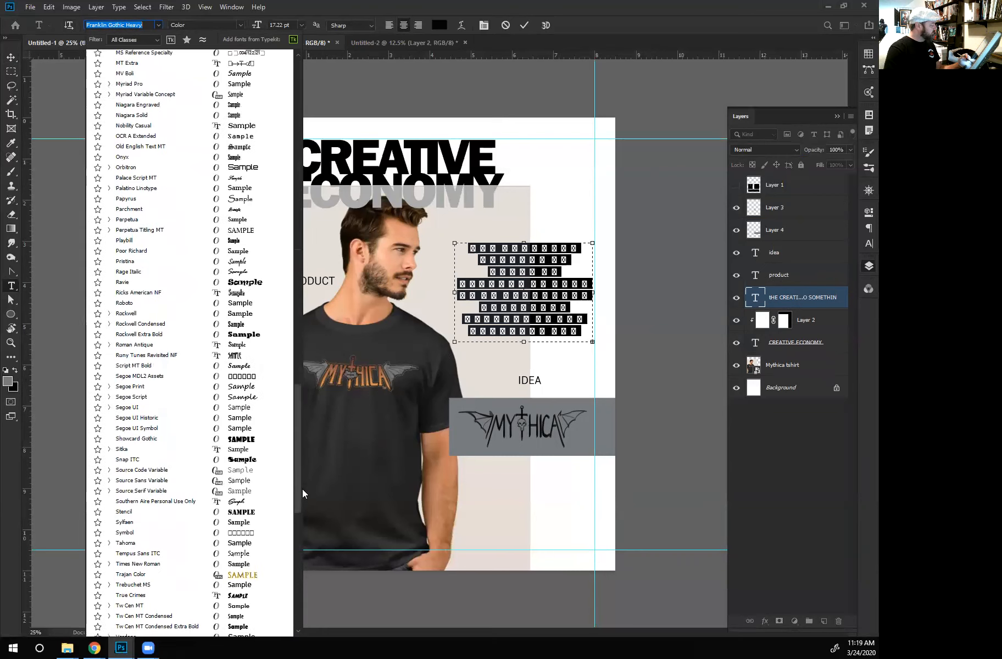
click(130, 317)
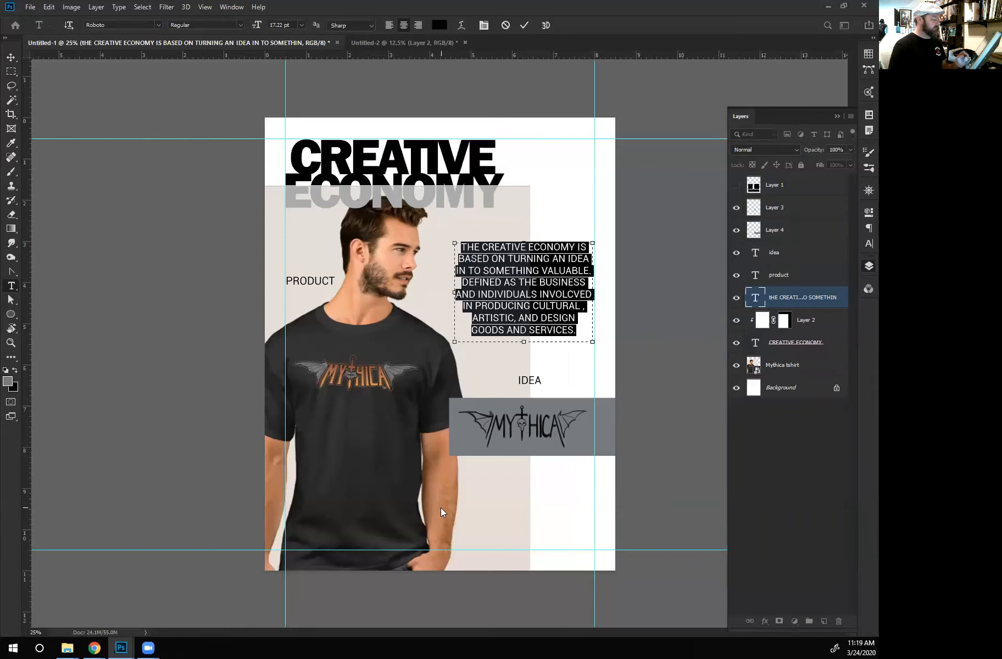
click(10, 57)
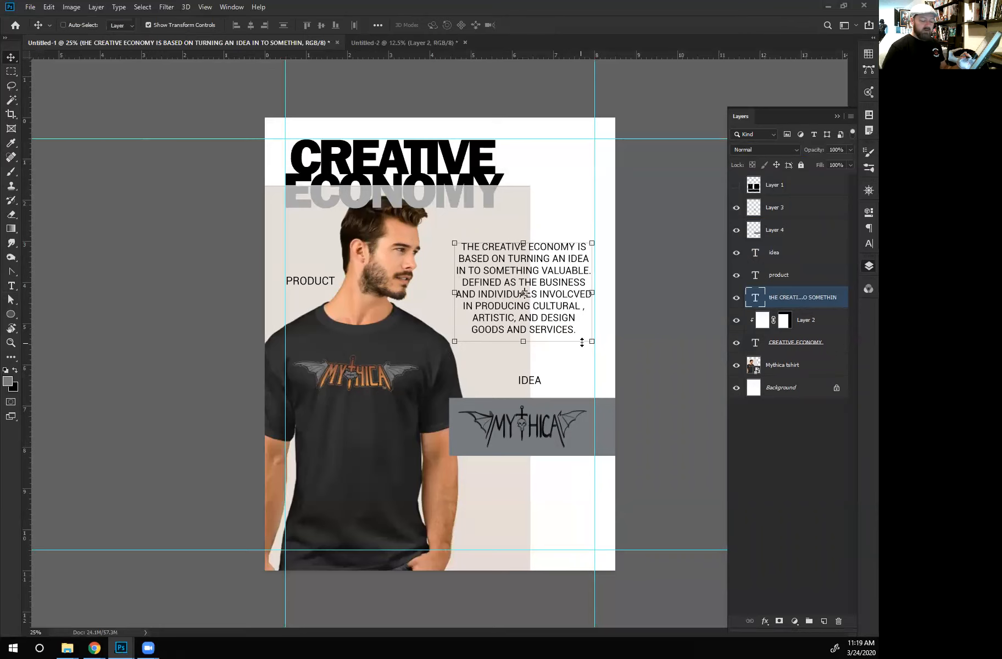
click(866, 265)
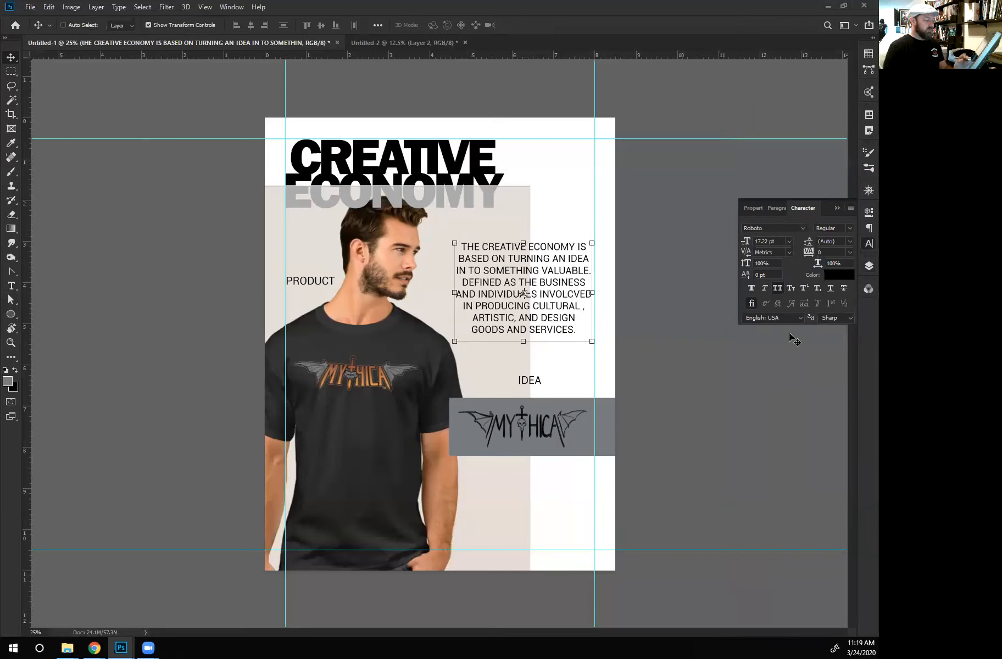
click(752, 288)
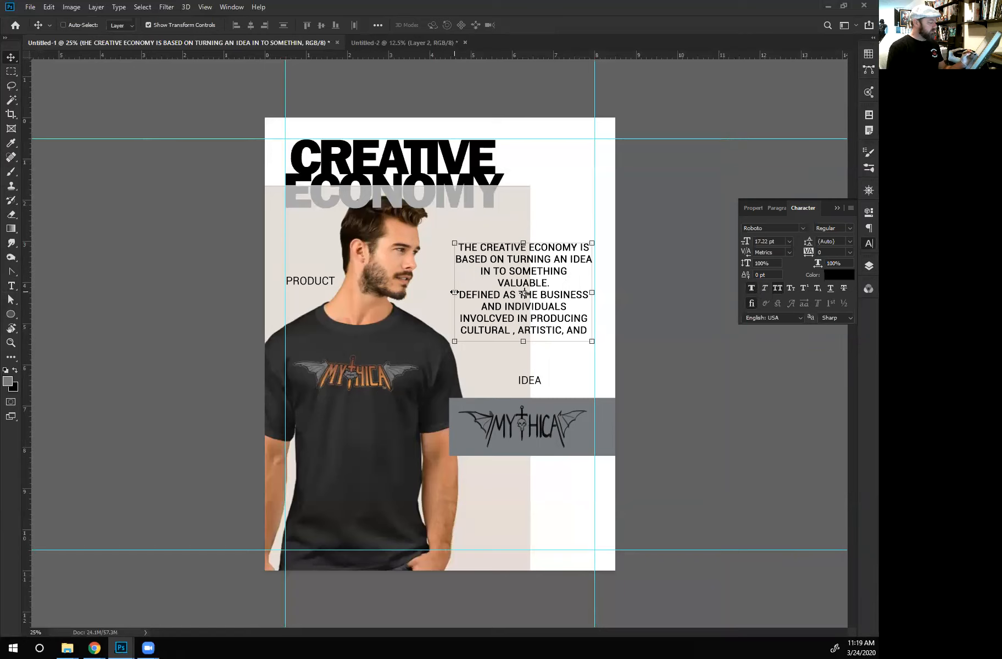
- Widen the description text box to about 3.48 in, extending its left edge to line up with the gray band
drag(453, 292, 449, 288)
key(Return)
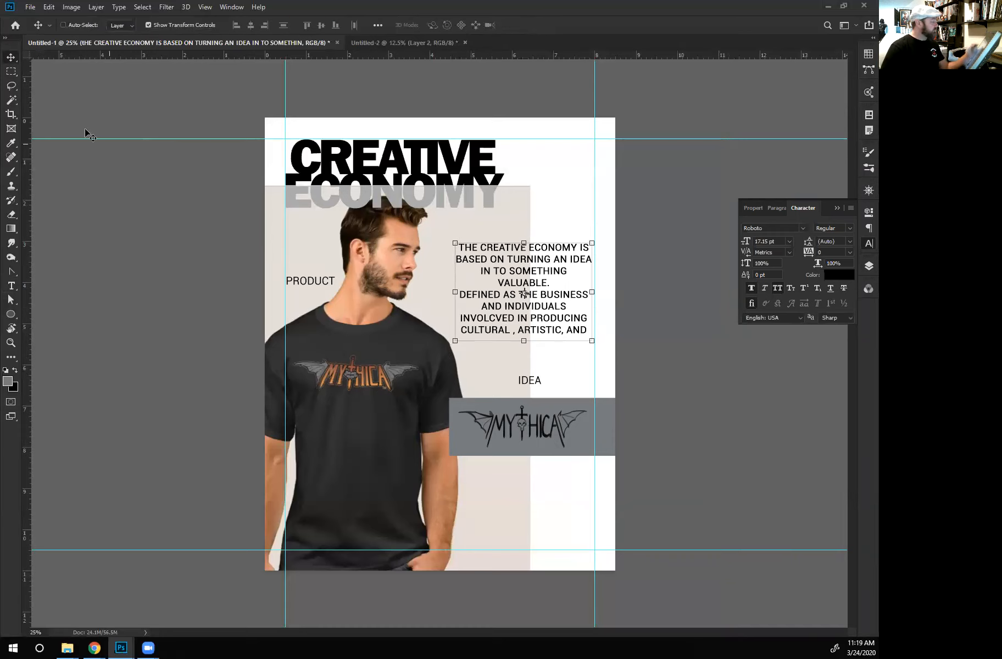
click(11, 300)
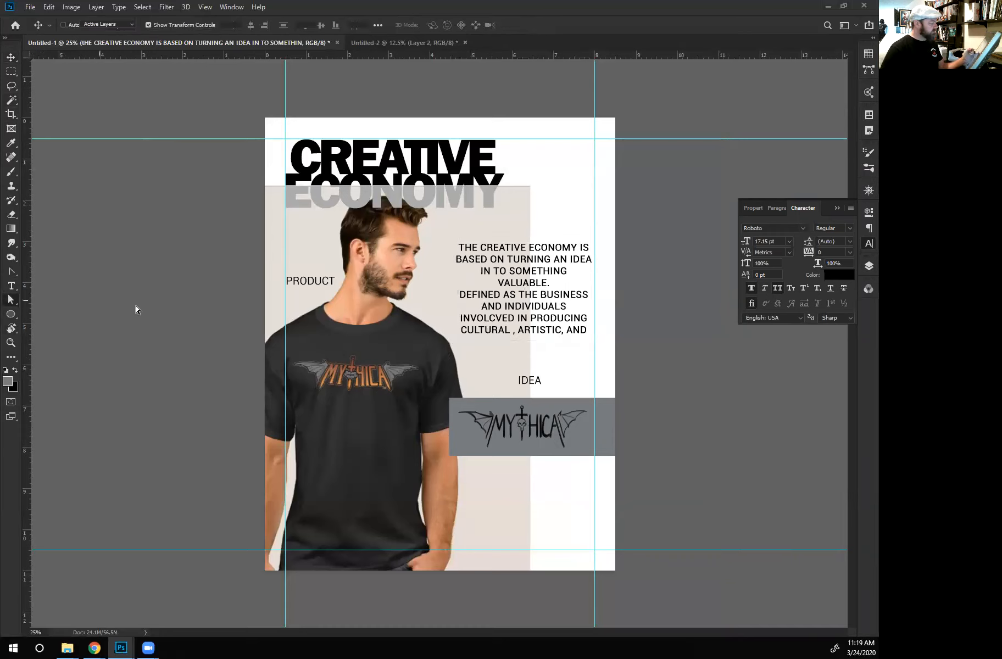
click(11, 286)
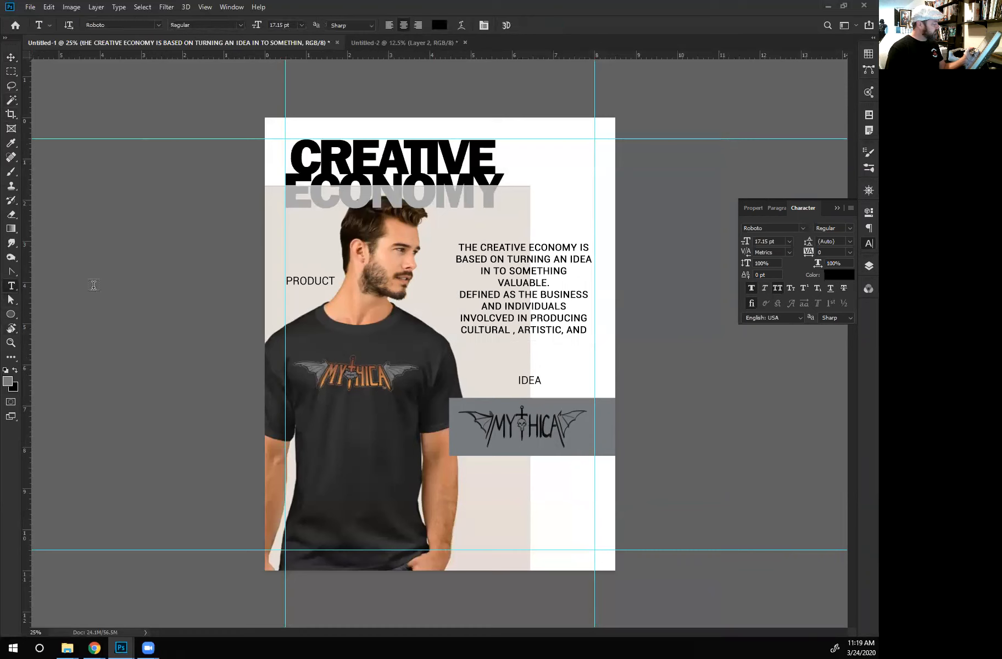
click(476, 293)
drag(453, 292, 448, 292)
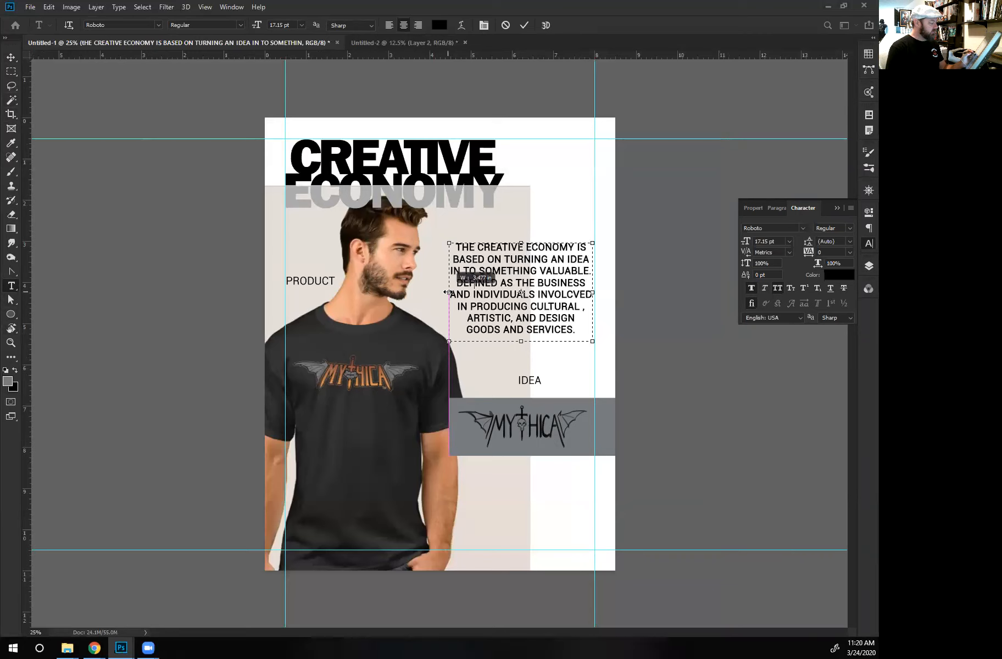
drag(447, 292, 449, 292)
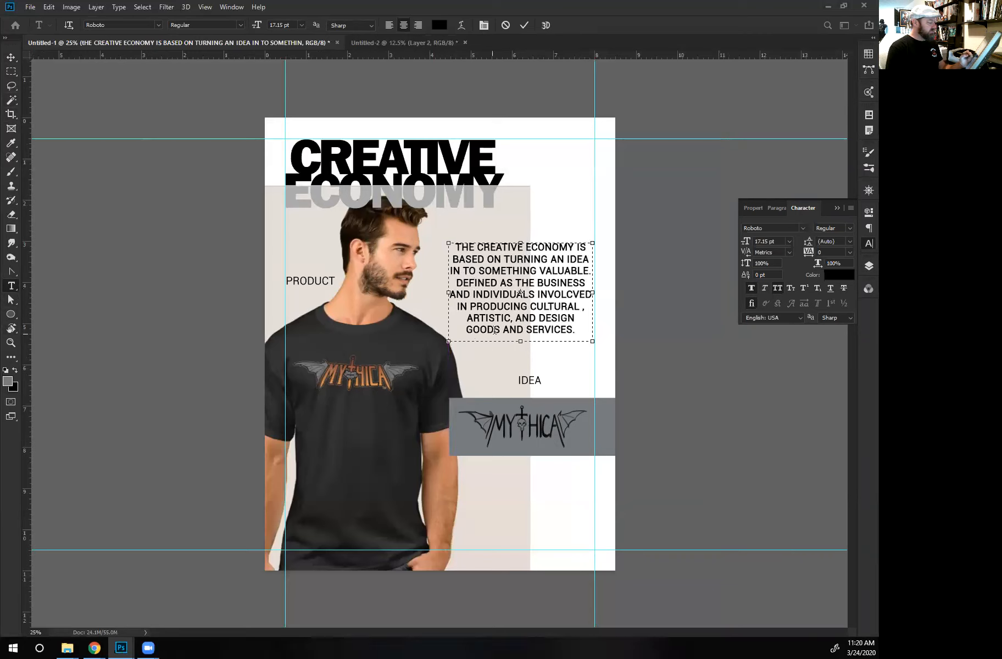
click(10, 57)
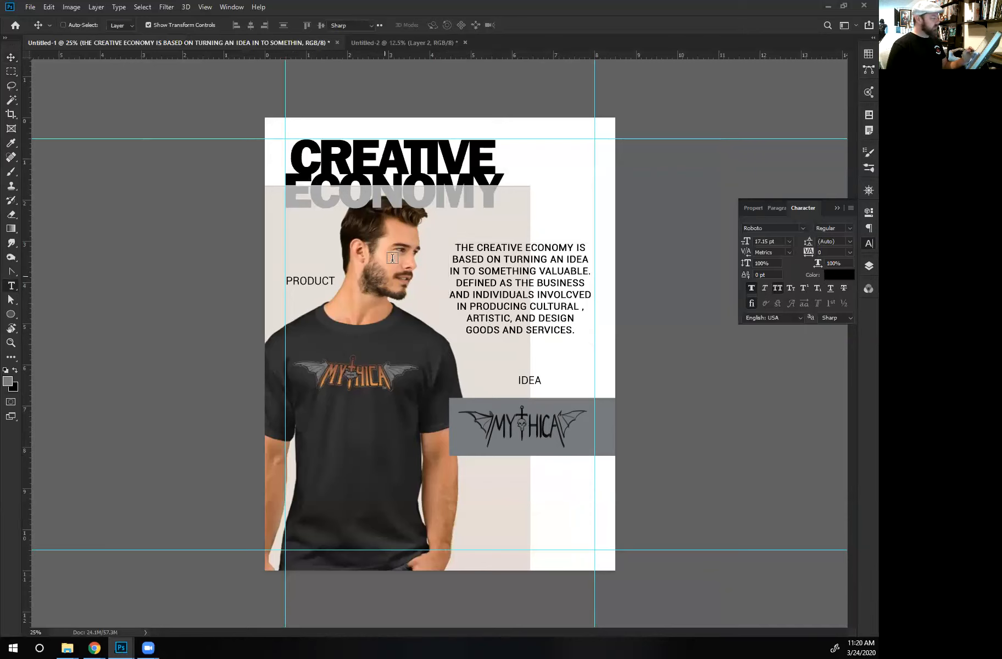
- Right-align the description paragraph and remove the extra space before the comma after CULTURAL
key(t)
click(417, 25)
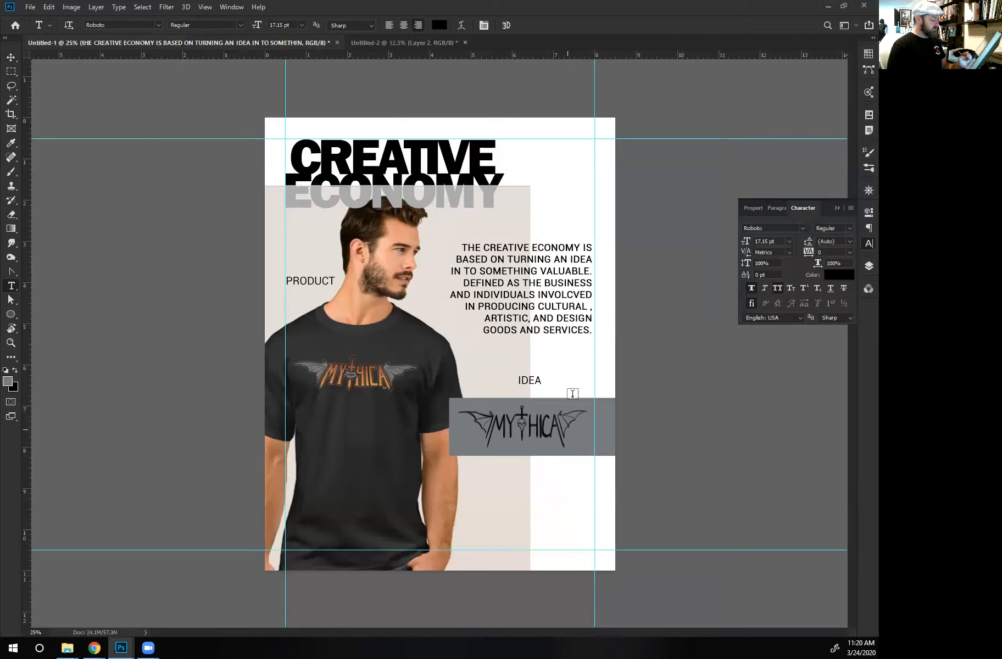
click(590, 306)
key(BackSpace)
key(BackSpace)
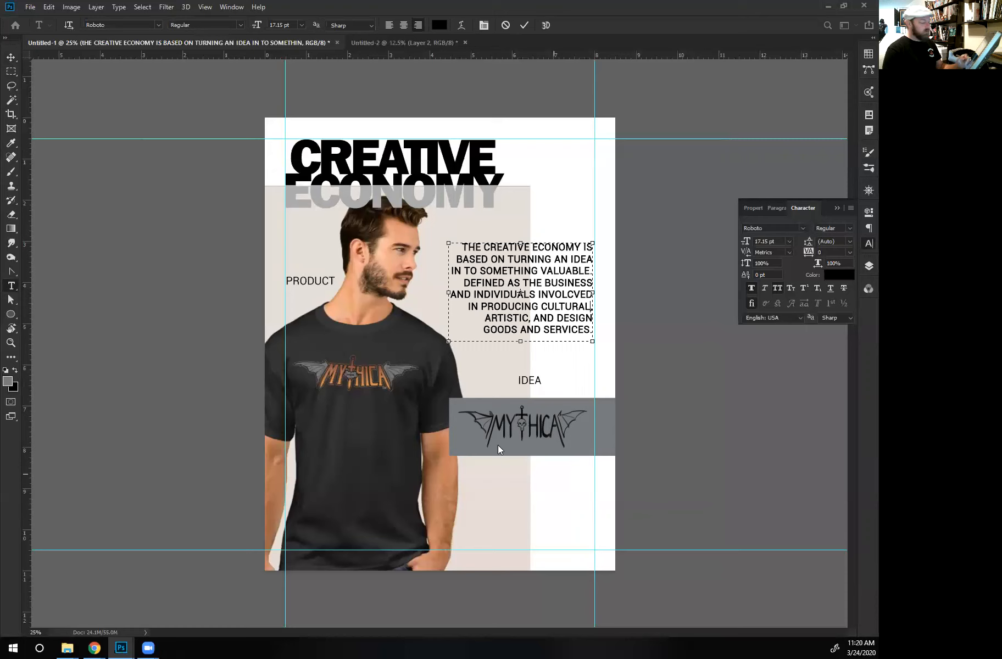
click(12, 57)
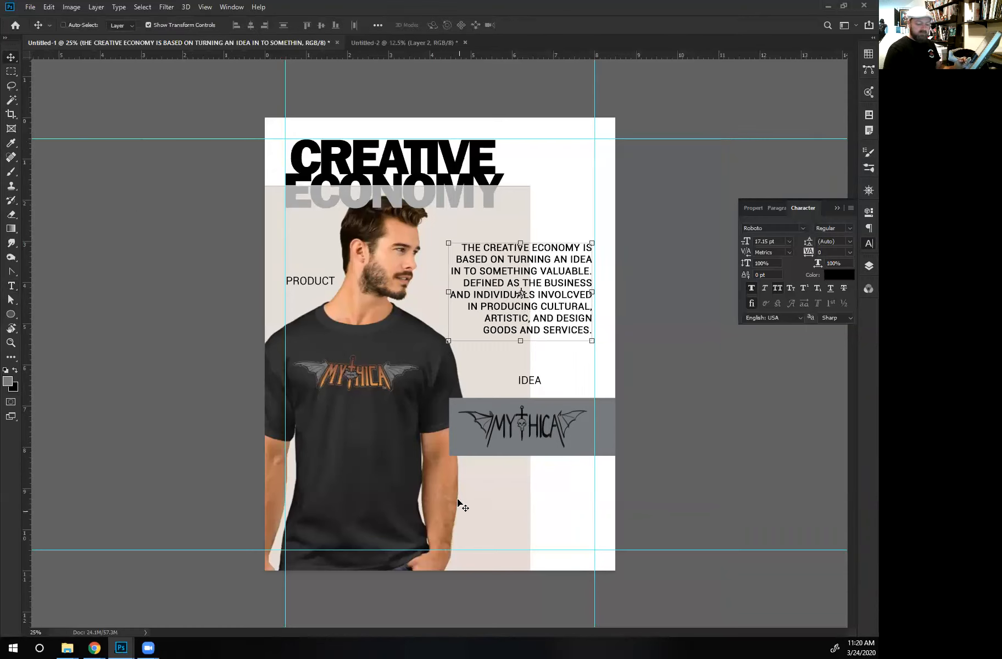
- Add a new empty layer directly above Layer 3 for brush drawing
key(b)
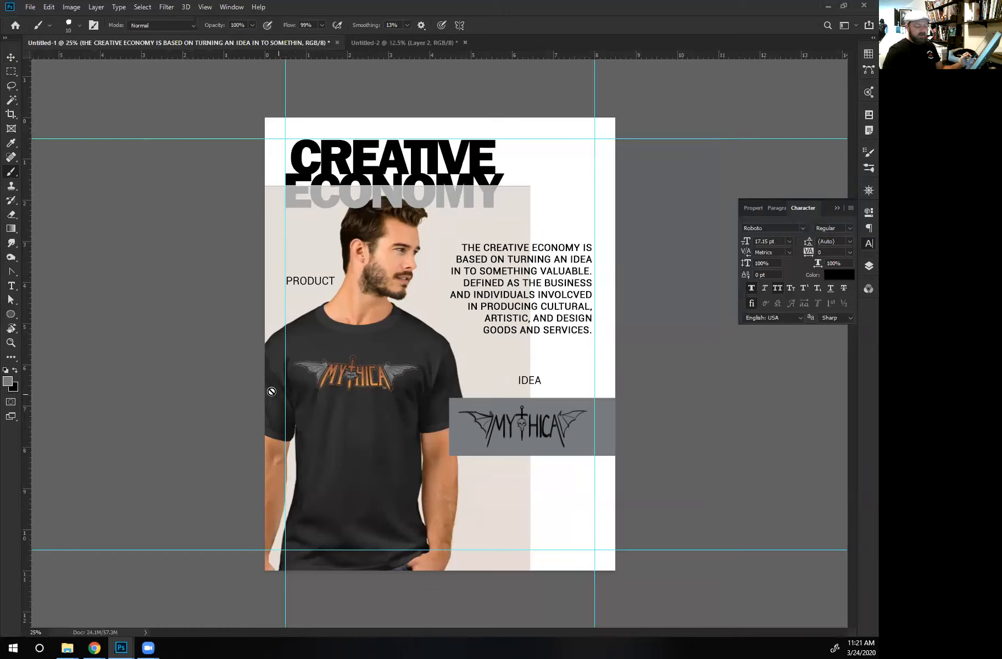
click(868, 243)
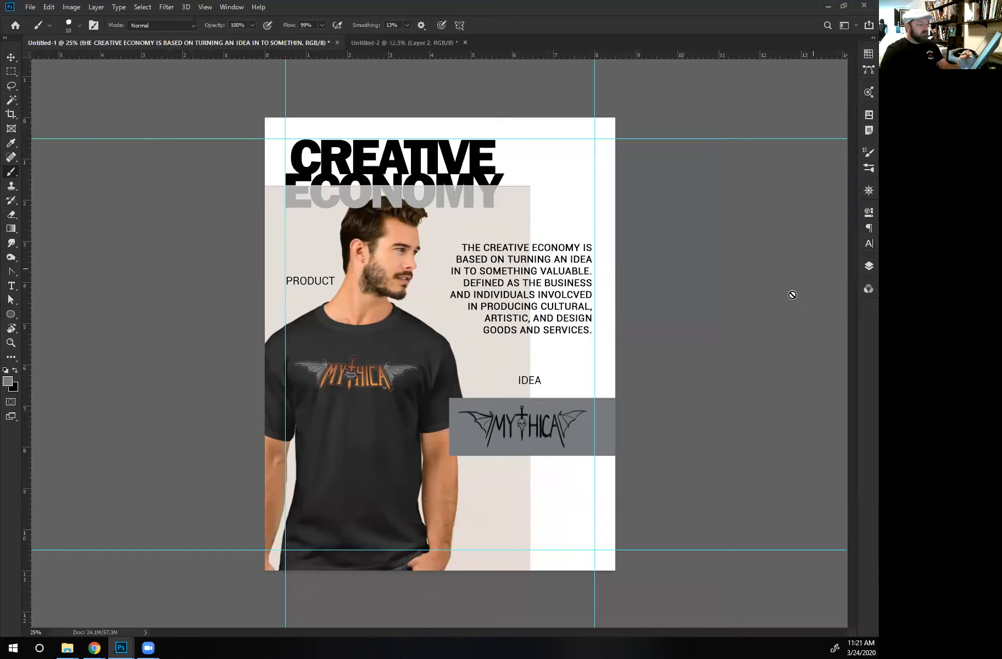
click(868, 266)
click(786, 209)
click(737, 208)
click(737, 207)
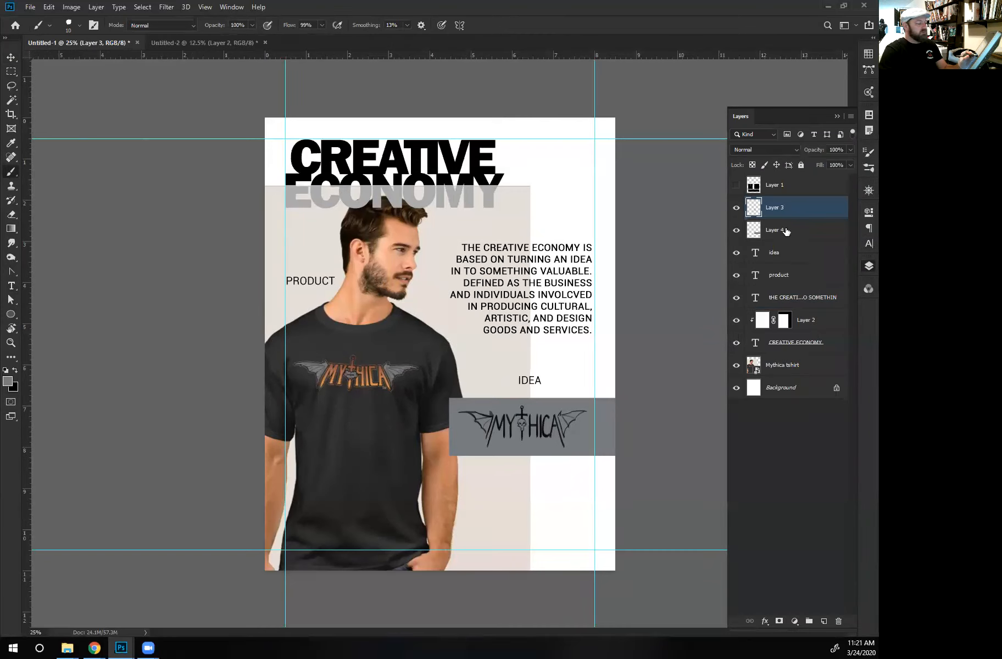
click(824, 619)
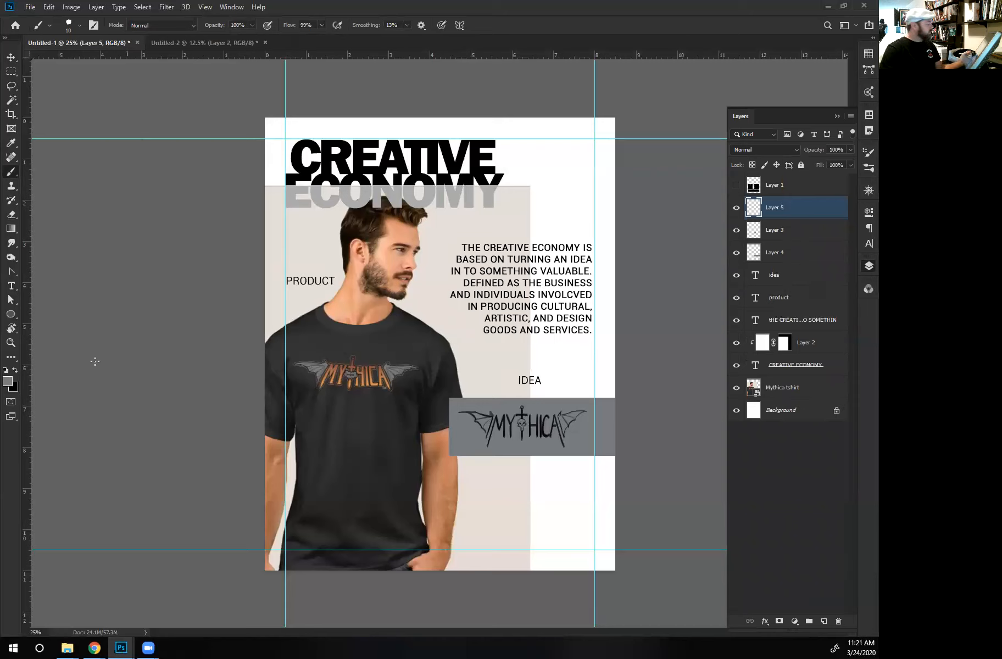
- Brush thin black curved arrows from the PRODUCT label to the T-shirt and from the IDEA label to the MYTHICA sketch
click(15, 370)
click(7, 380)
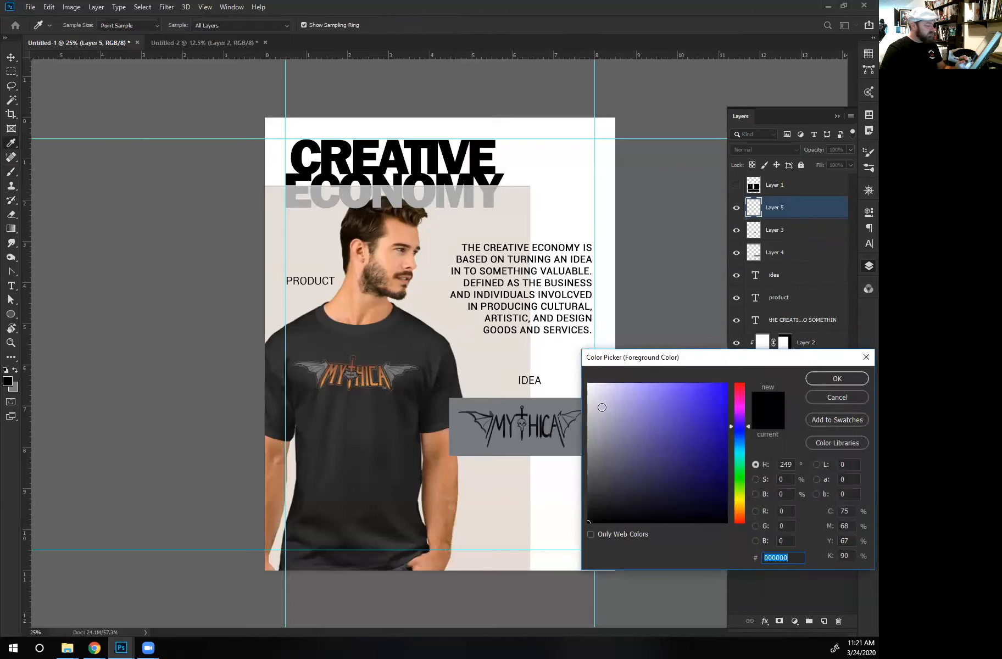
click(816, 378)
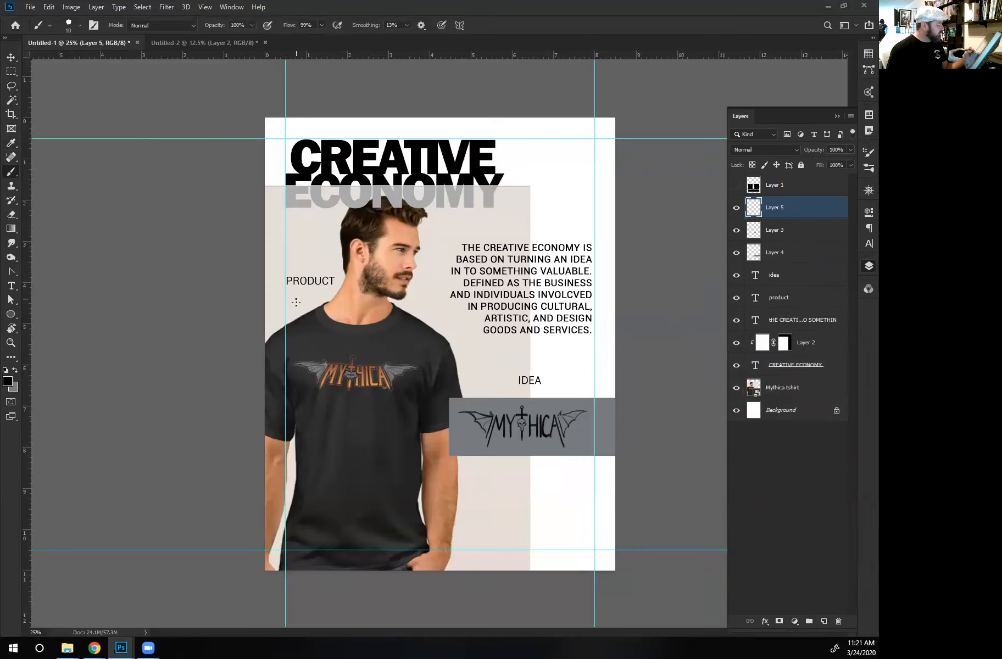
drag(295, 292, 301, 314)
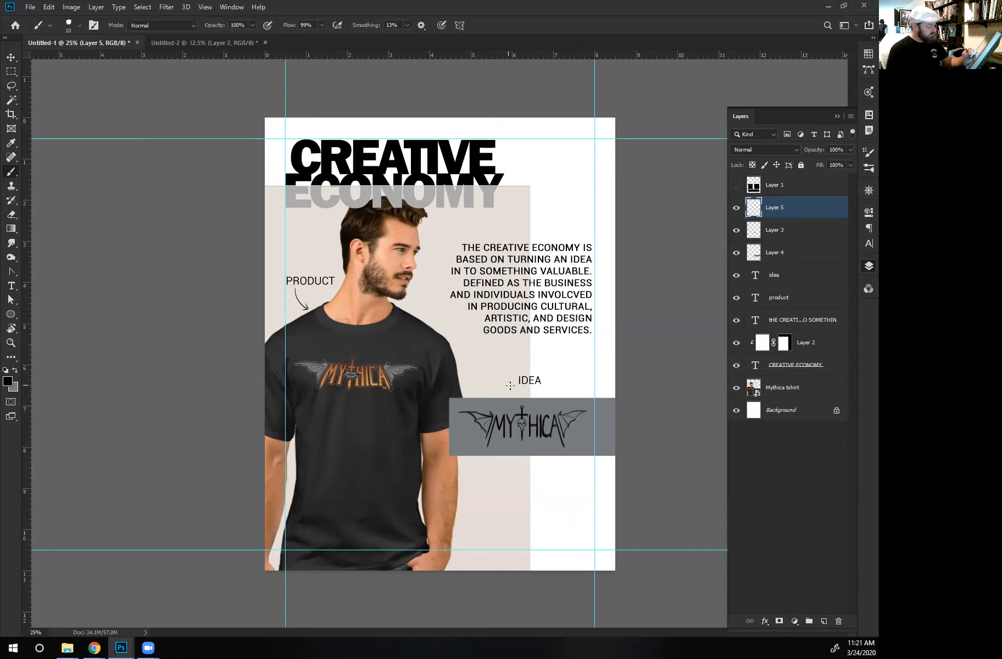
drag(511, 383, 506, 405)
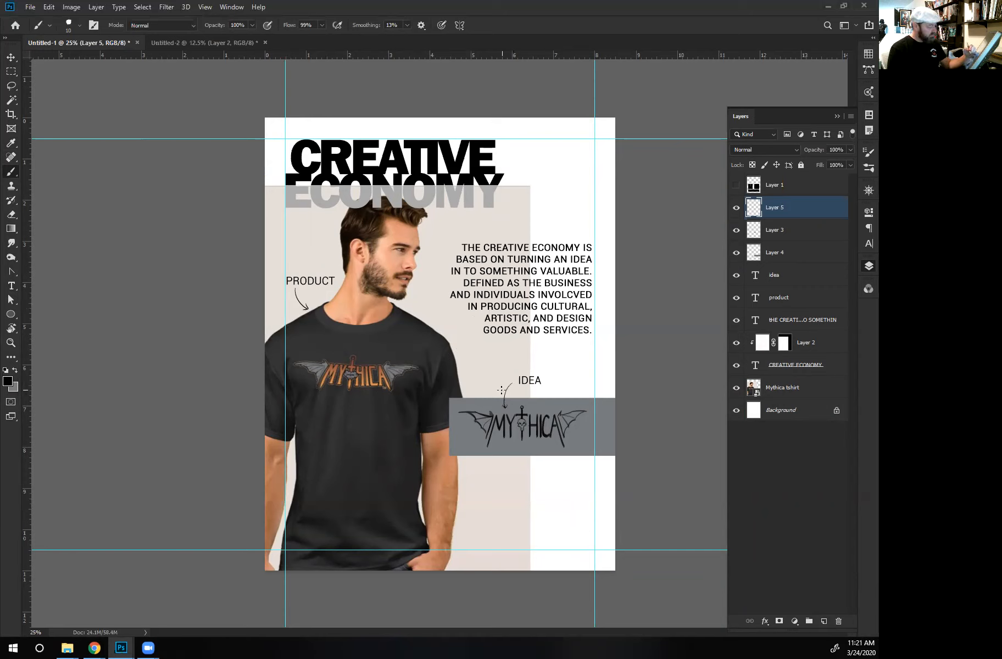